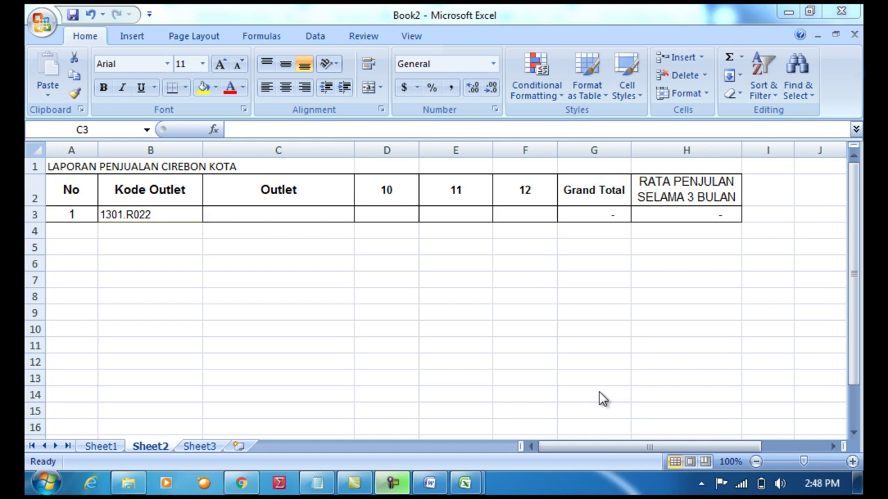
Compare the Sheet1 sales data with the Sheet2 report table
click(112, 447)
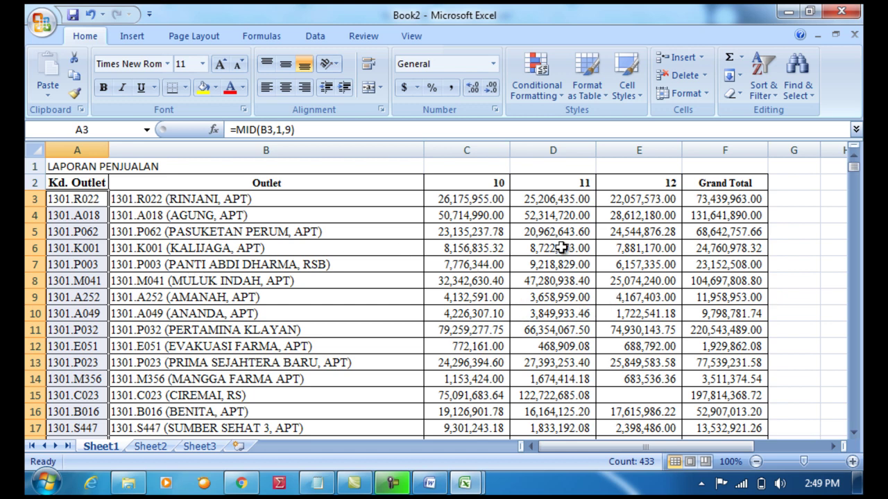
click(151, 447)
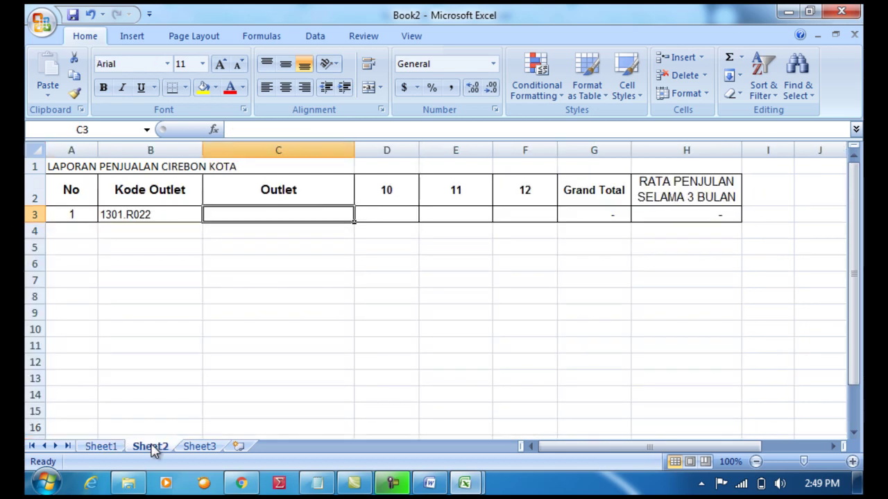
click(108, 447)
click(141, 447)
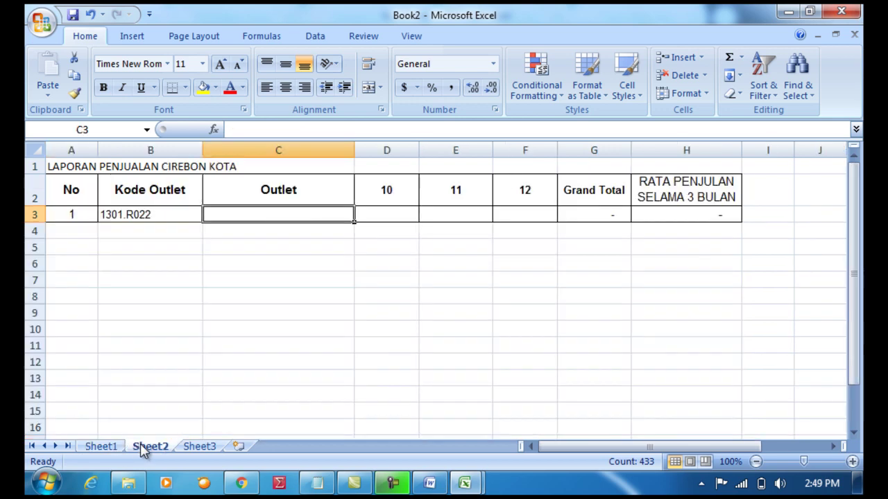
click(117, 447)
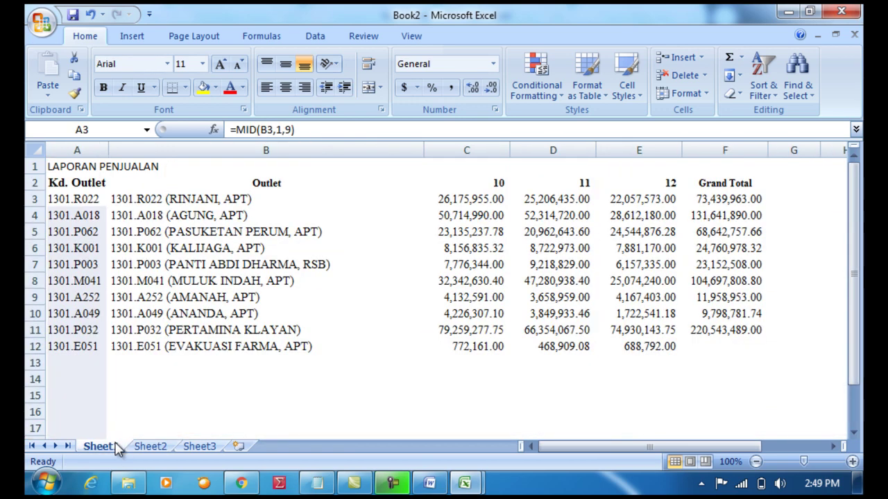
click(151, 447)
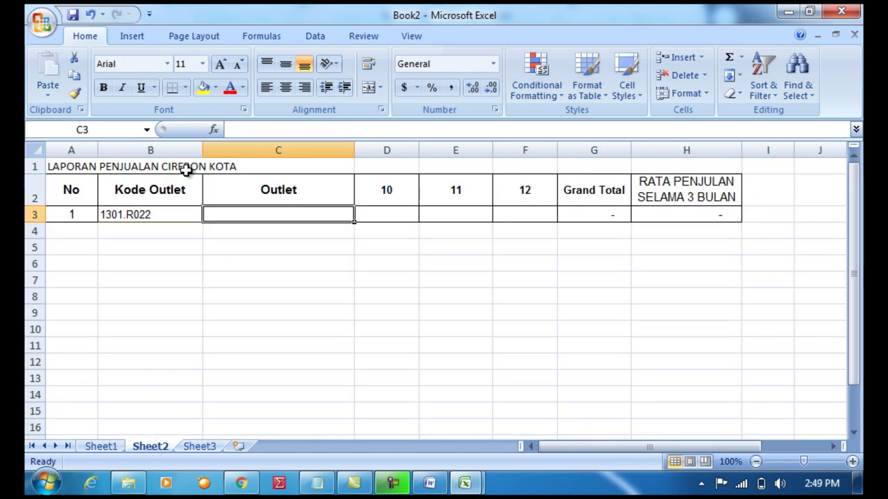
Add ' DAN INDRAMAYU' after KOTA in the A1 title
click(86, 168)
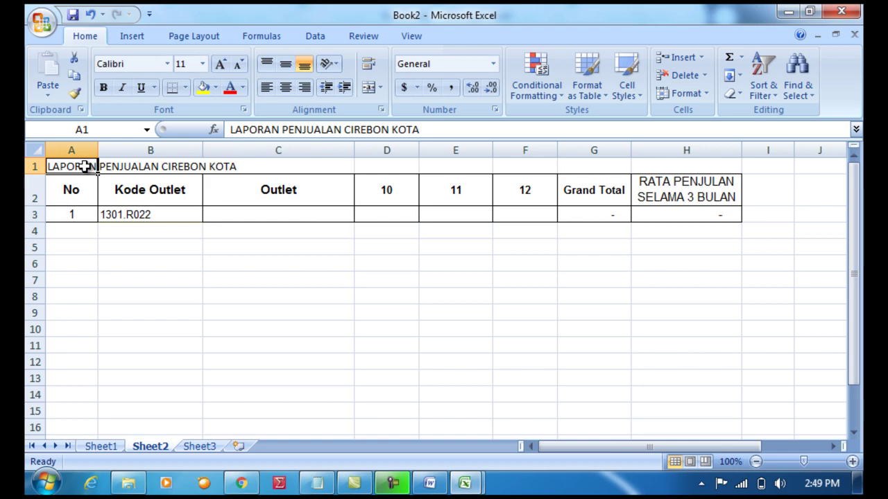
click(428, 129)
text(DAN IN)
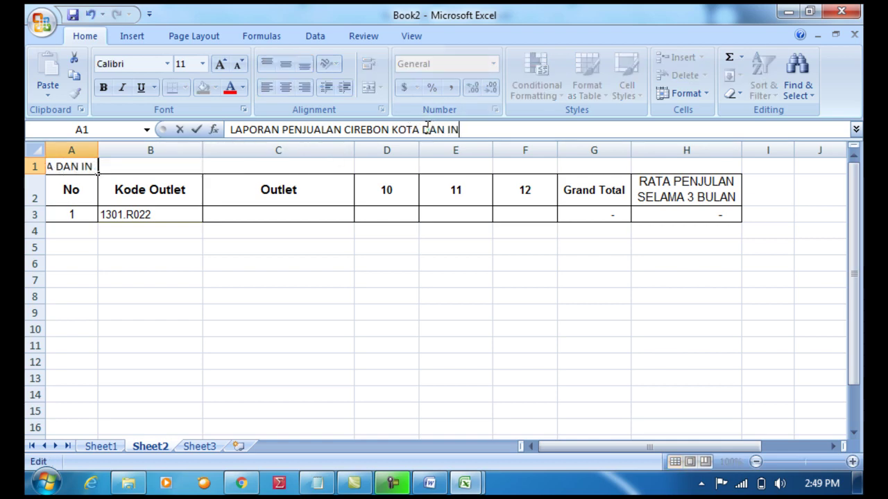
text(DRAMAYU)
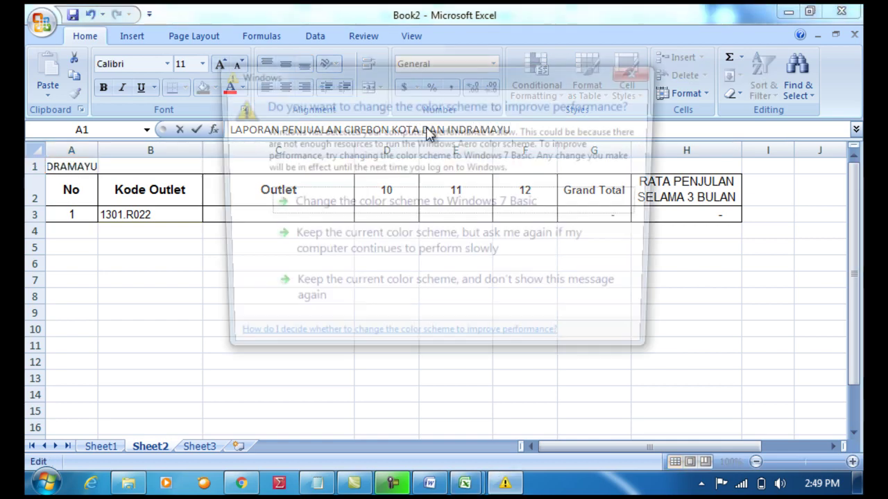
click(638, 74)
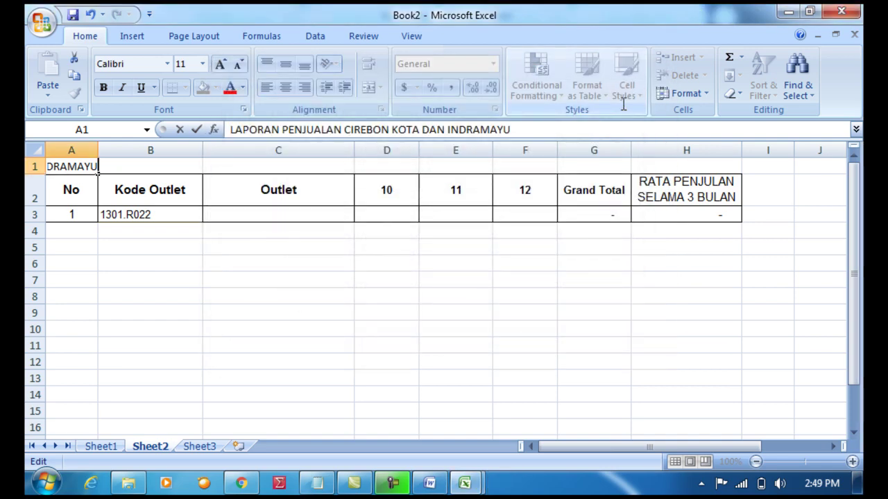
click(398, 264)
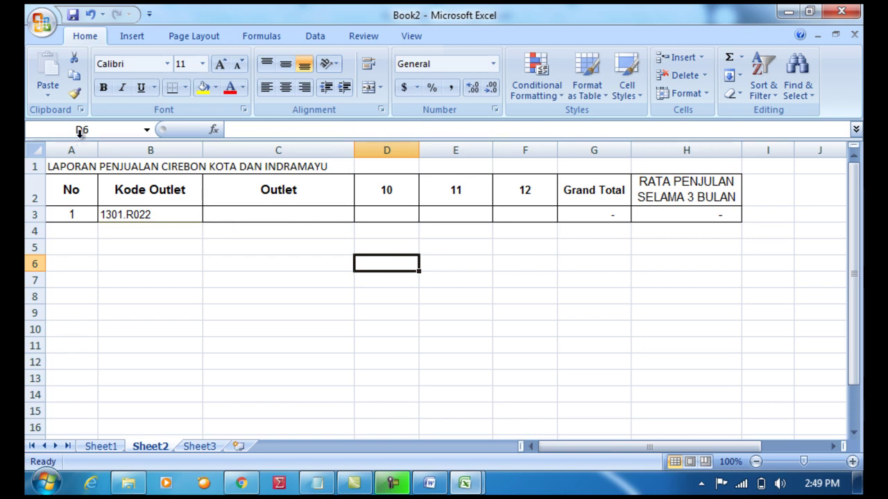
Try the Time number format on the whole sheet, then undo it
click(37, 150)
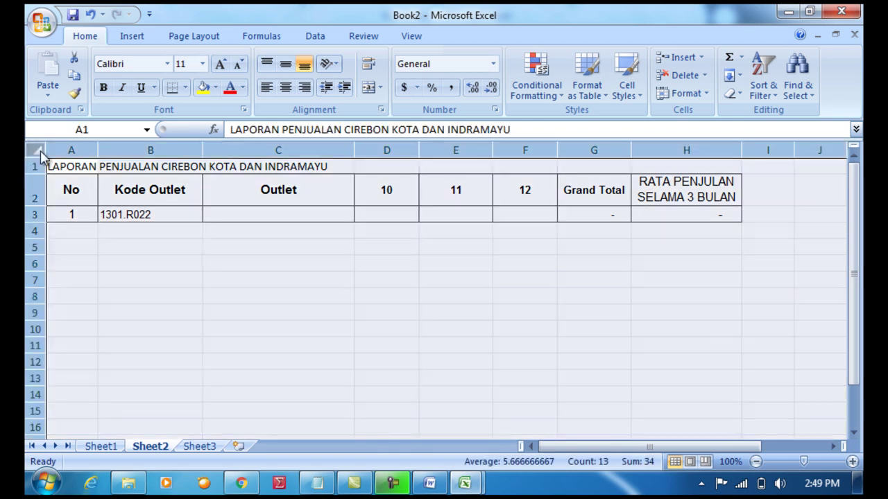
click(434, 63)
text(Time)
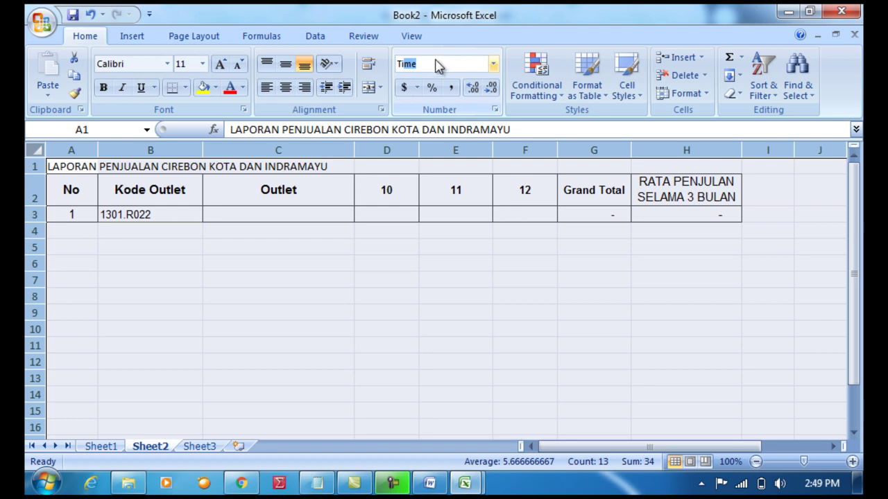
key(Return)
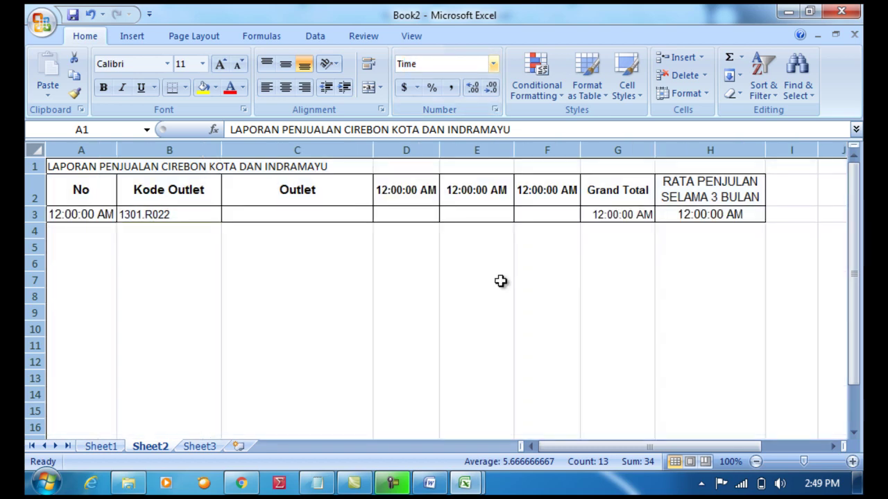
click(501, 279)
key(ctrl+z)
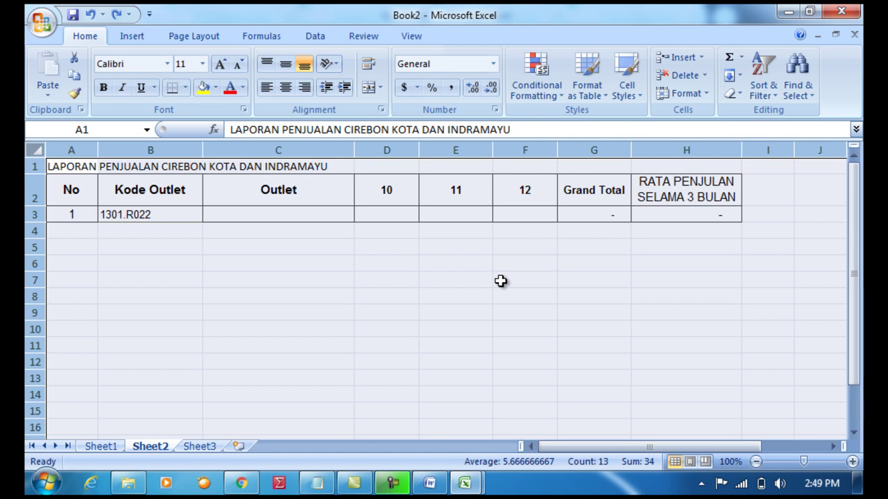
Delete the outlet code from B3 and review the headers No through month 12
click(500, 281)
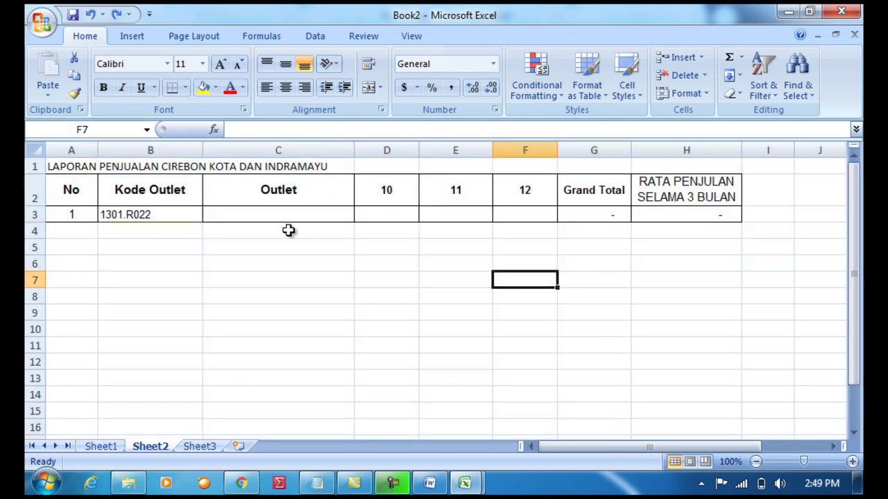
click(180, 214)
key(Delete)
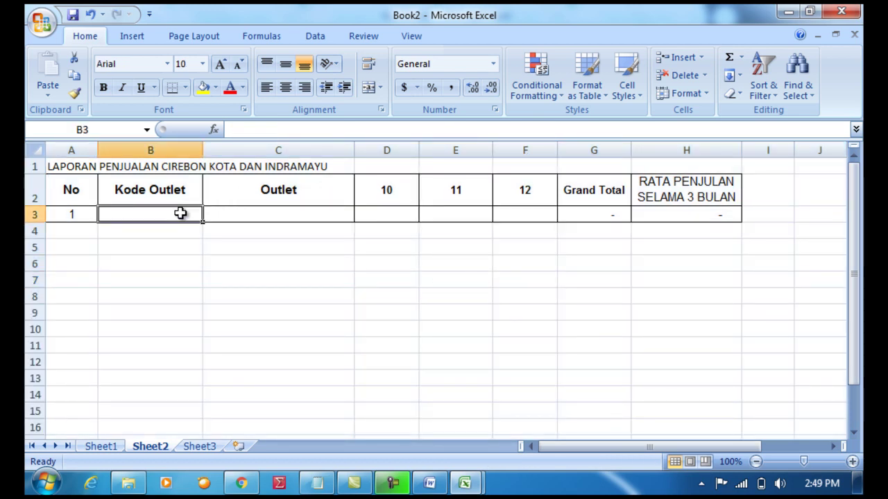
click(73, 191)
click(150, 196)
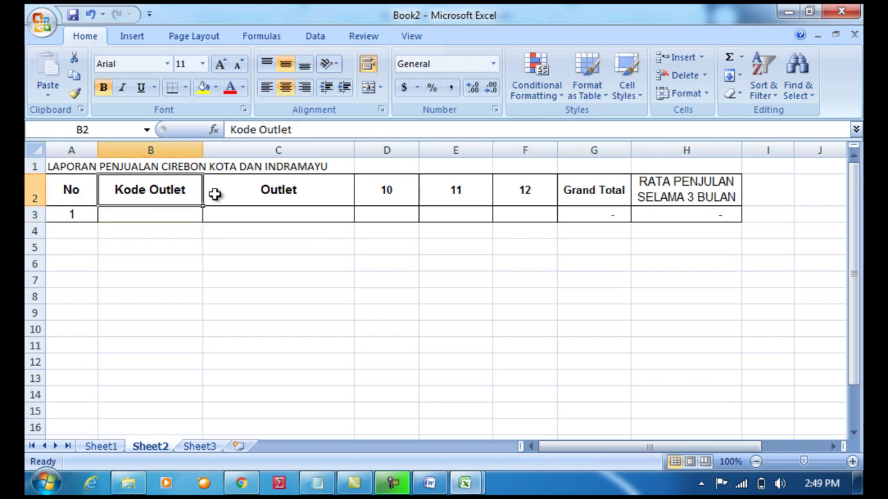
click(246, 188)
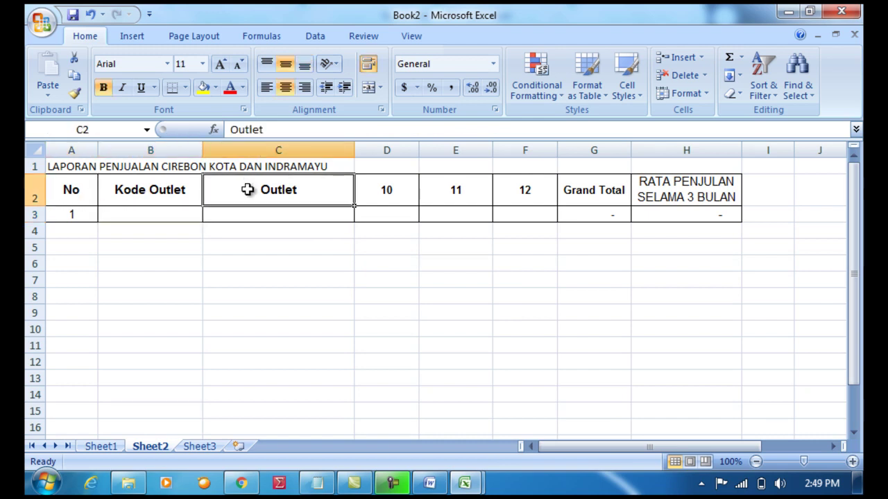
click(396, 202)
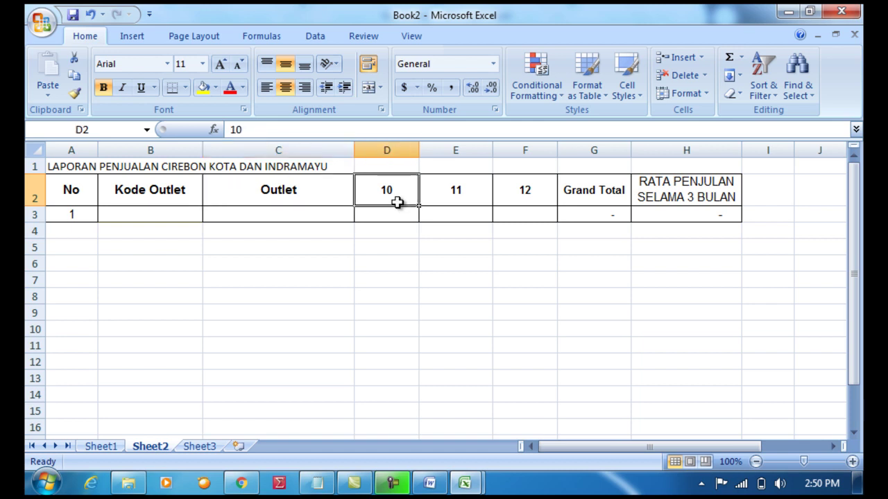
click(455, 200)
click(506, 203)
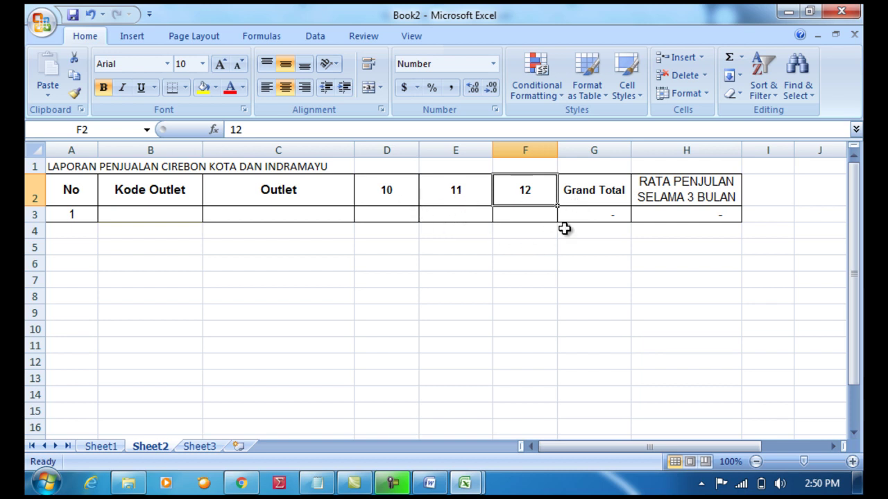
Clear the Grand Total formula in G3 and the 3-month average in H3
click(590, 221)
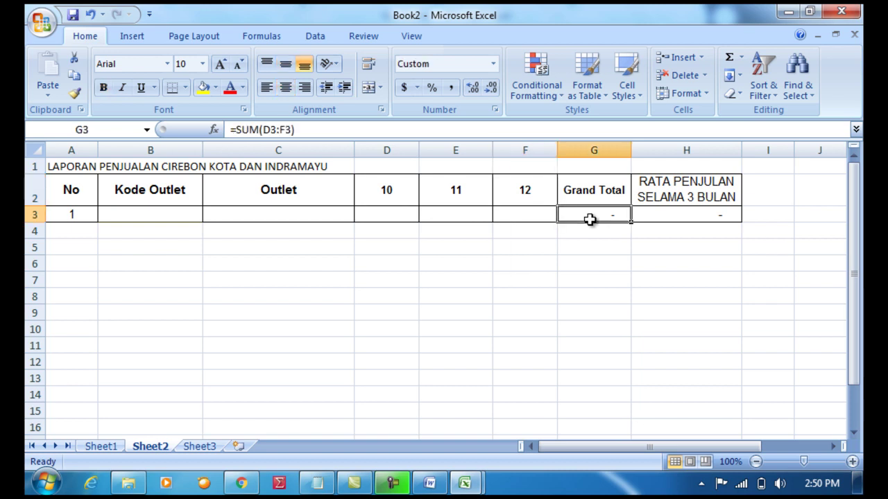
key(Delete)
click(656, 219)
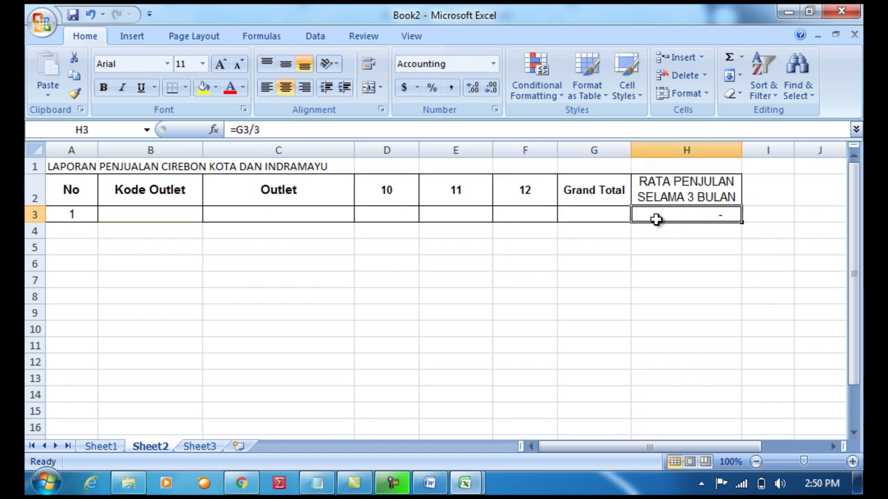
key(Delete)
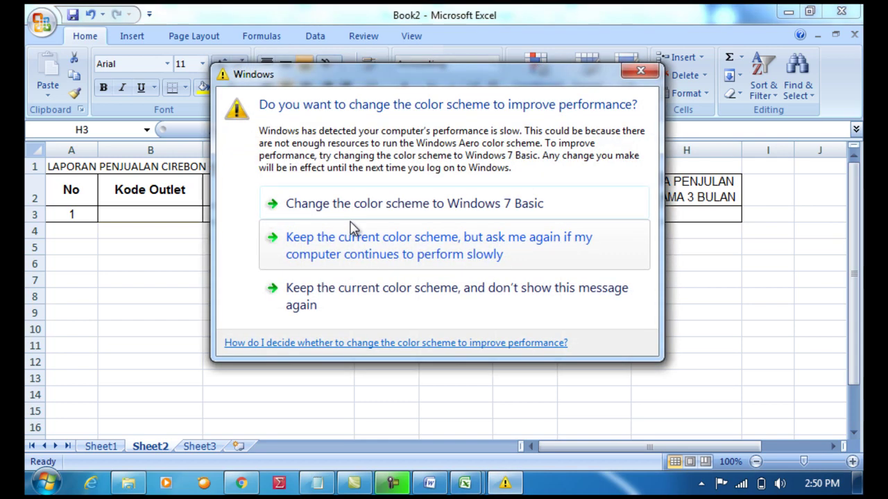
Narrow the No column A slightly and select C3
click(656, 73)
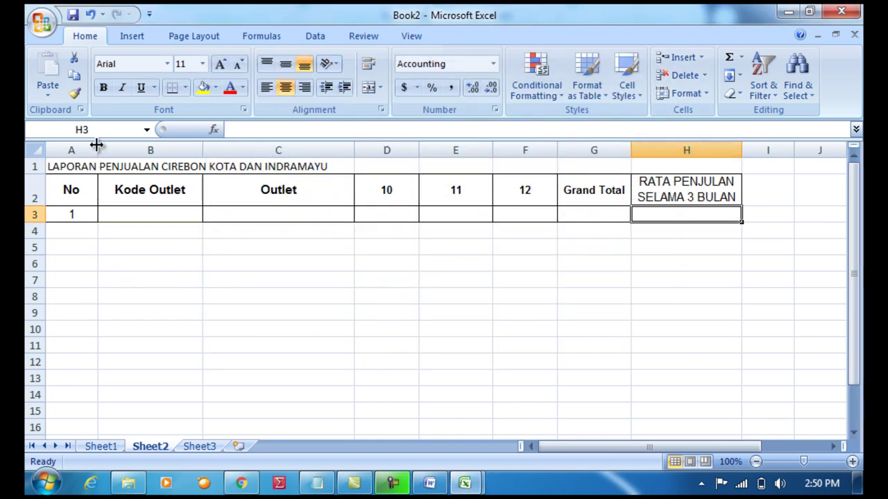
drag(97, 143, 90, 143)
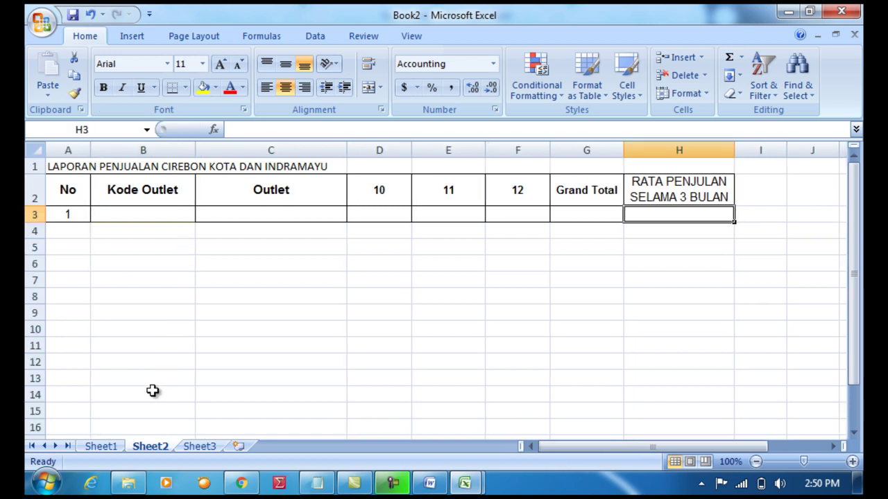
click(257, 211)
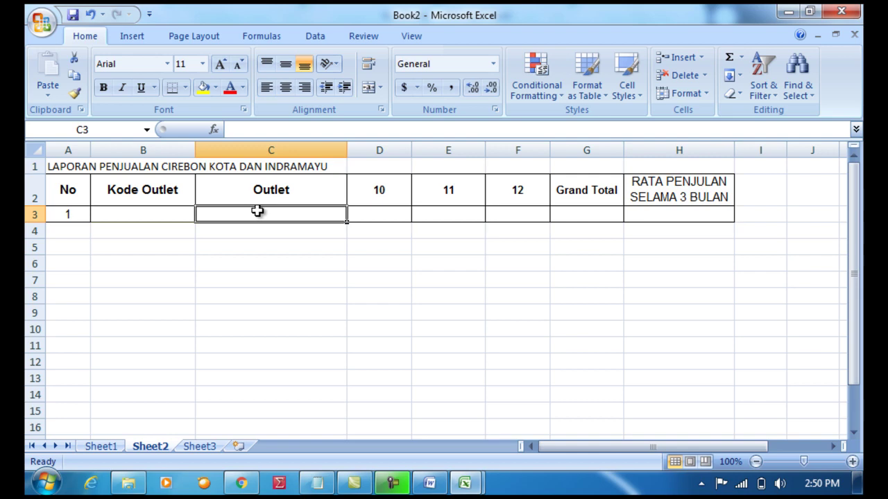
Check the source sales data on Sheet1 twice, returning to Sheet2 each time
click(104, 446)
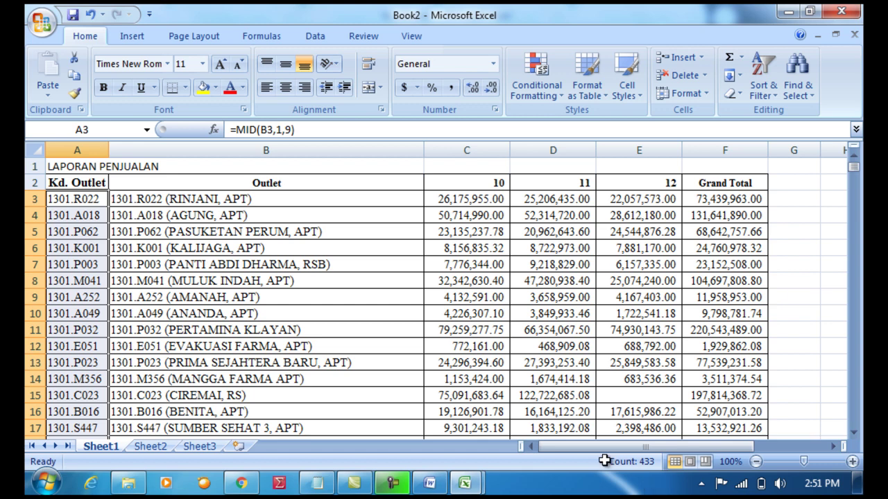
click(154, 448)
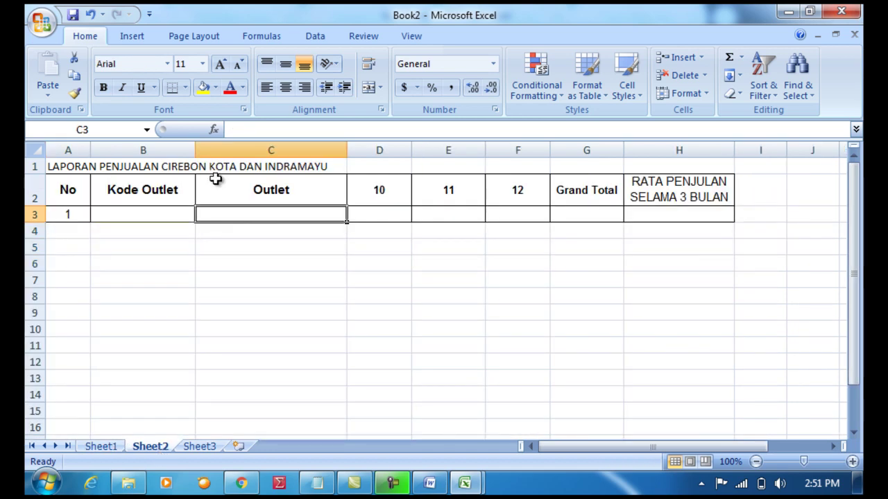
click(101, 447)
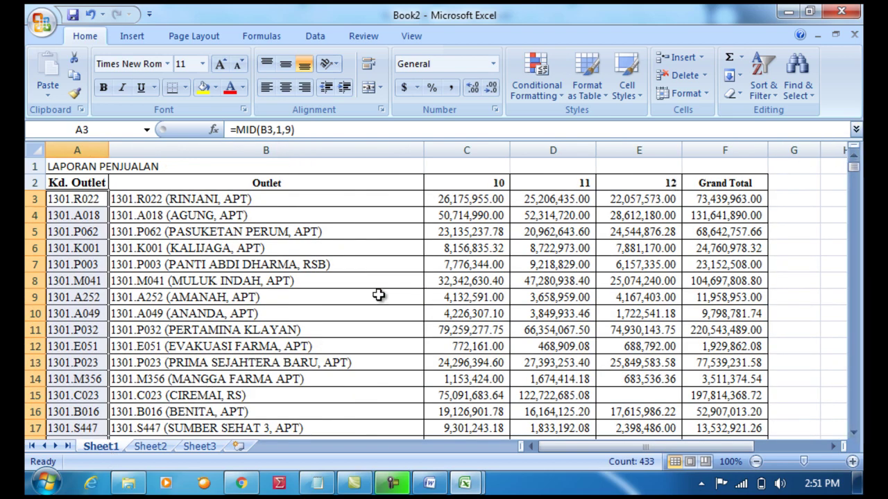
click(156, 448)
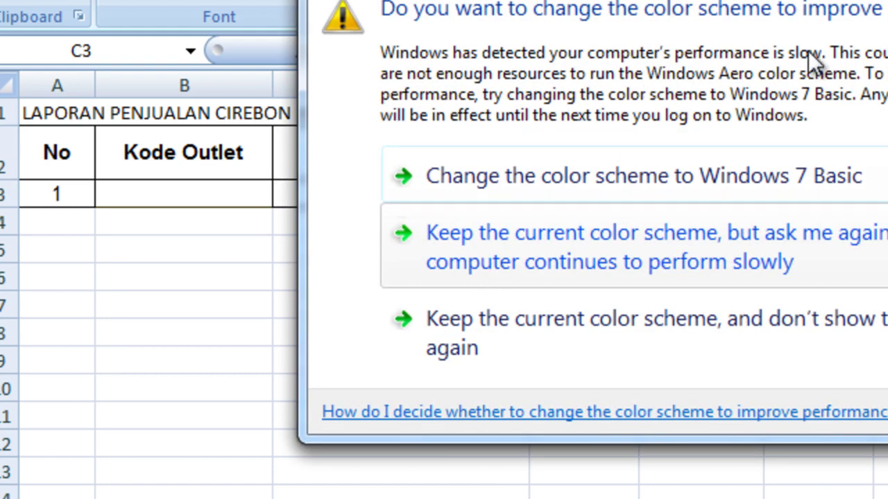
Start a VLOOKUP in C3 on B3 with the absolute table Sheet1!$A$2:$F$435
click(733, 236)
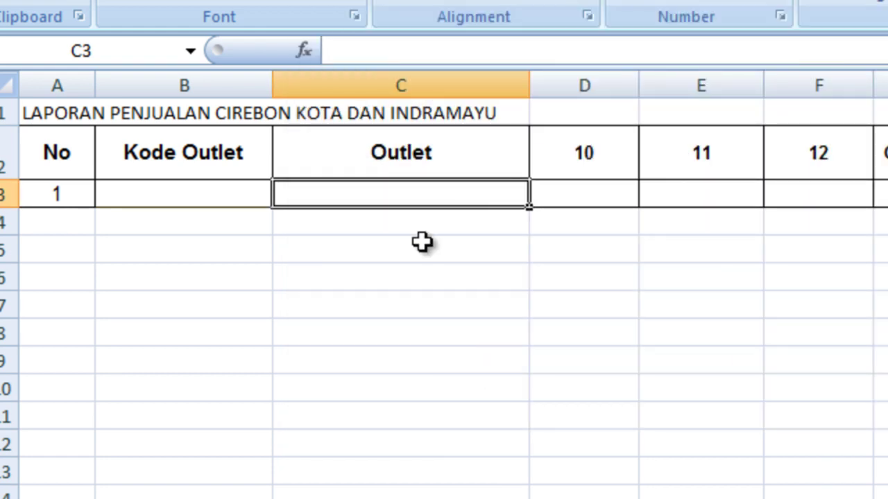
text(=V)
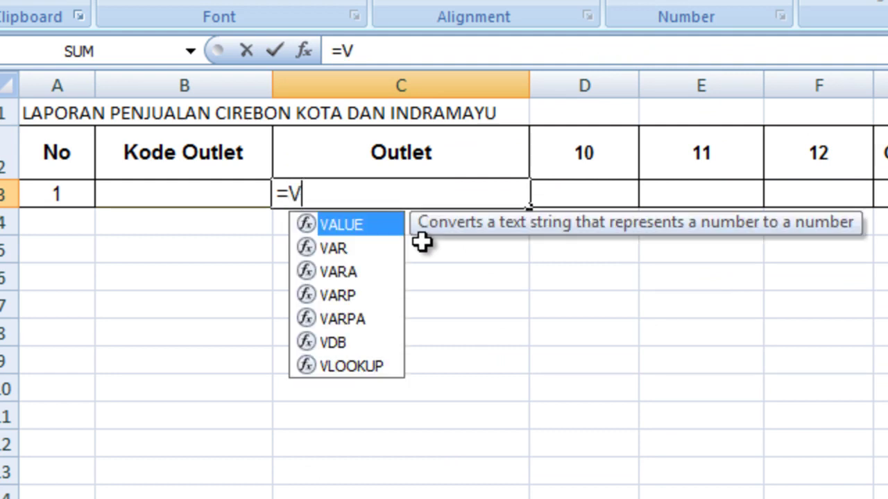
text(LOO)
double_click(377, 224)
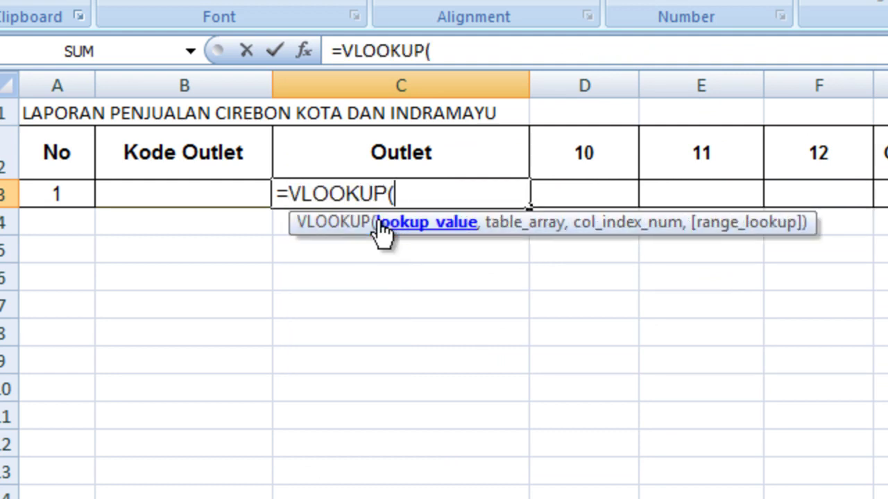
click(243, 197)
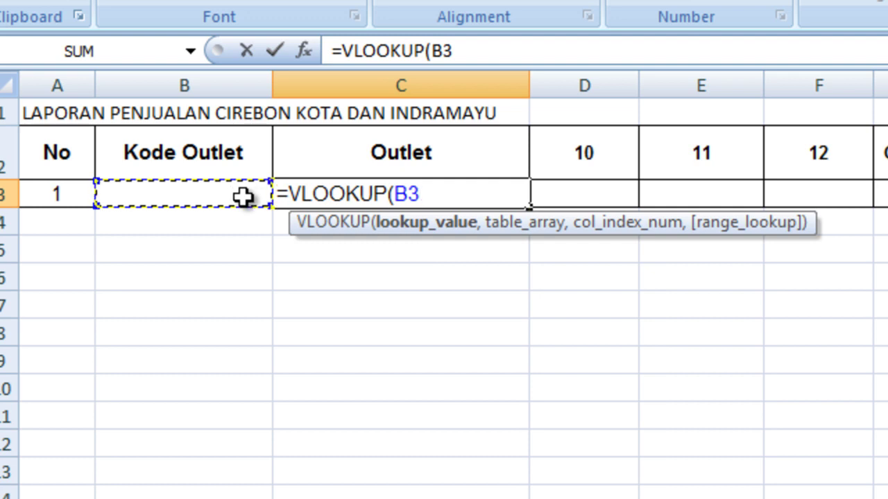
text(,)
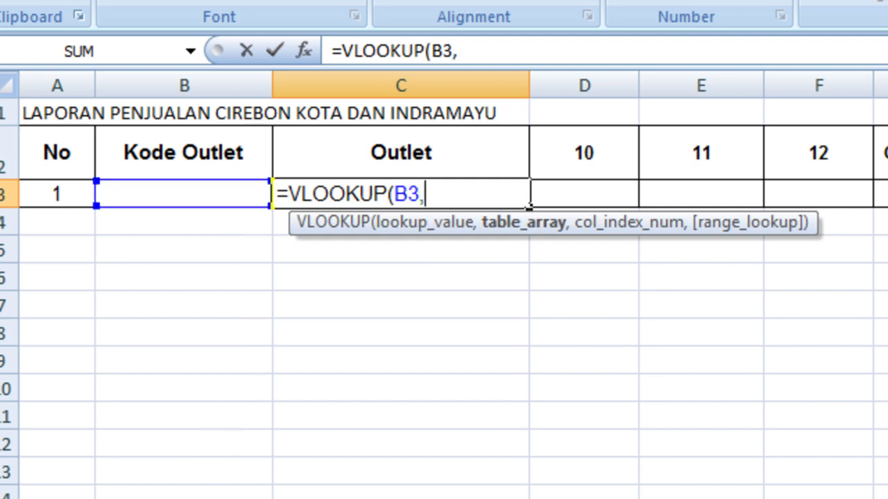
key(ctrl+Page_Up)
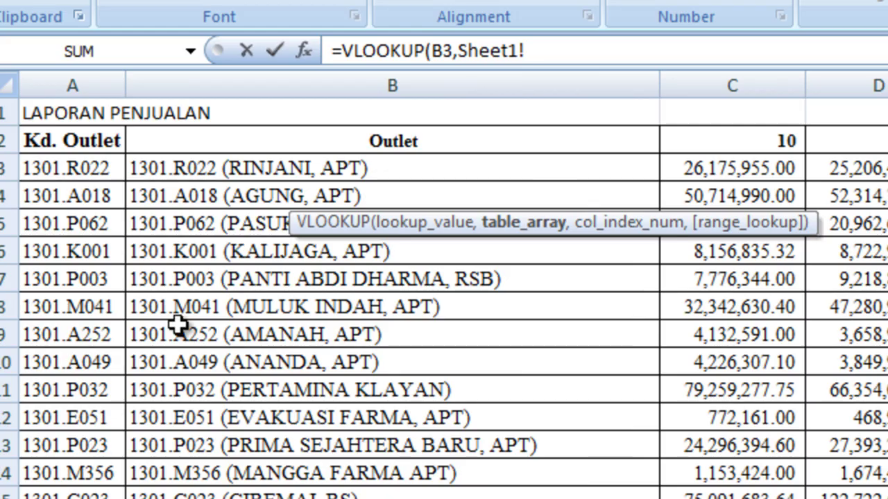
click(113, 144)
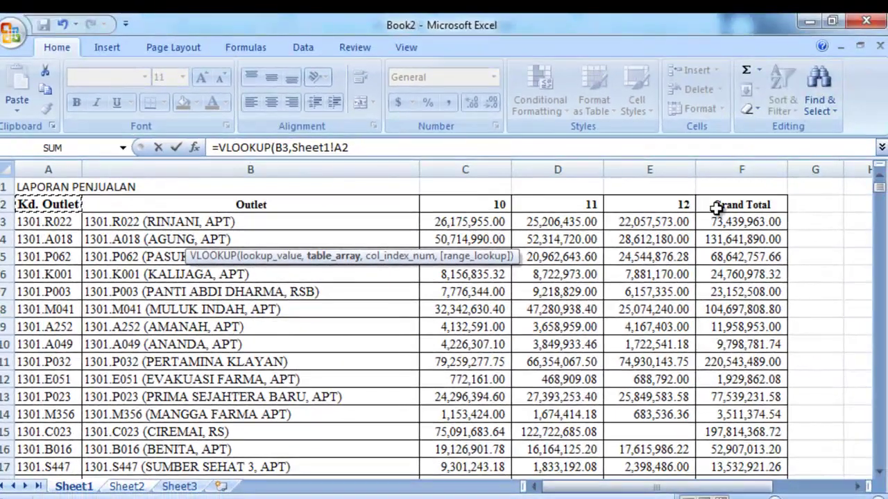
drag(801, 207, 721, 205)
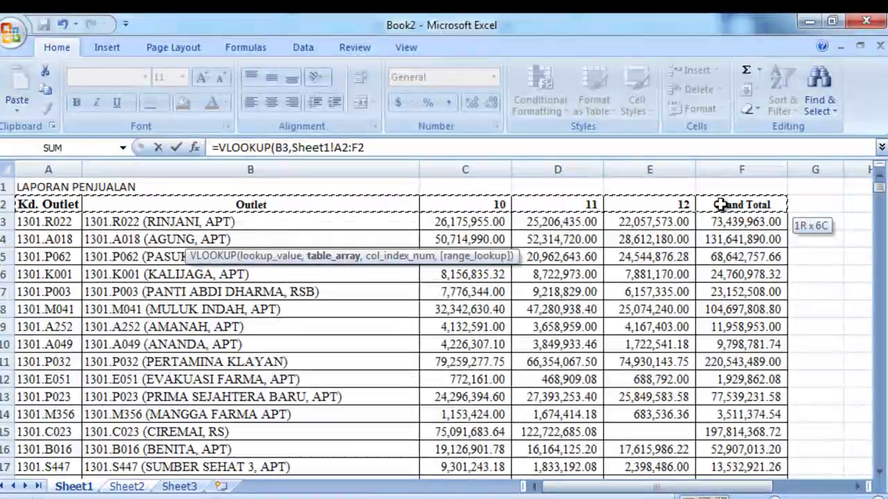
key(ctrl+shift+Down)
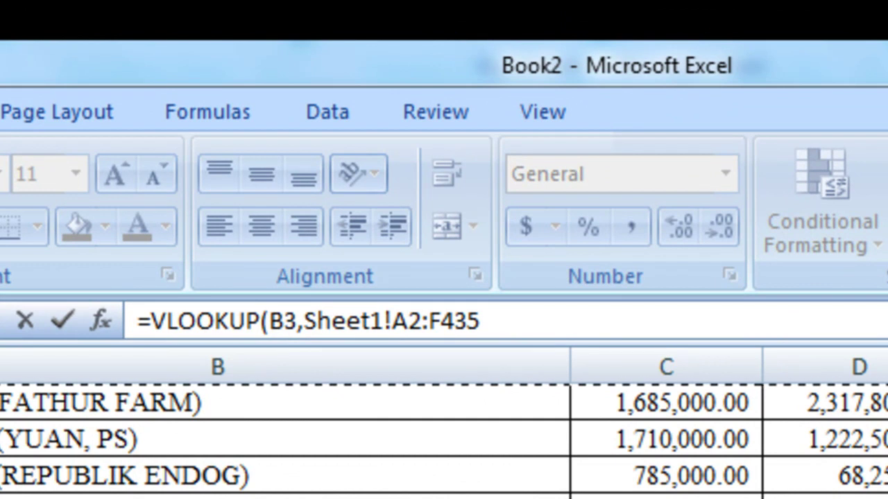
key(F4)
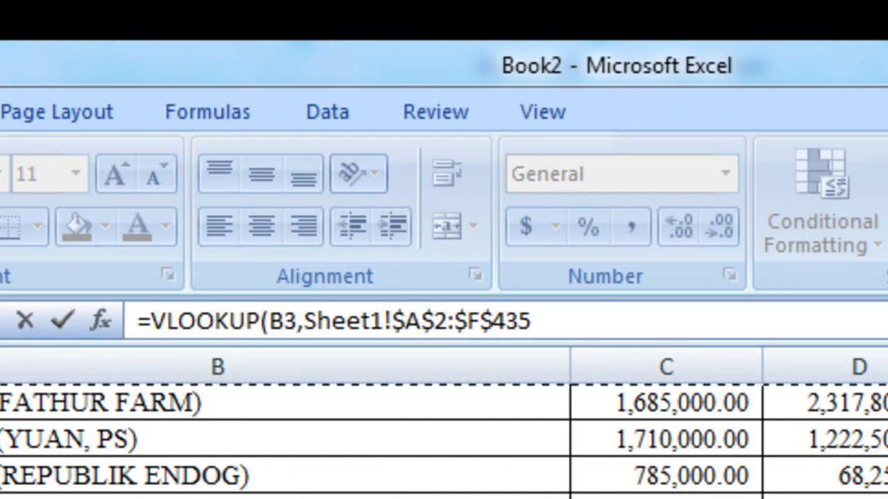
text(,)
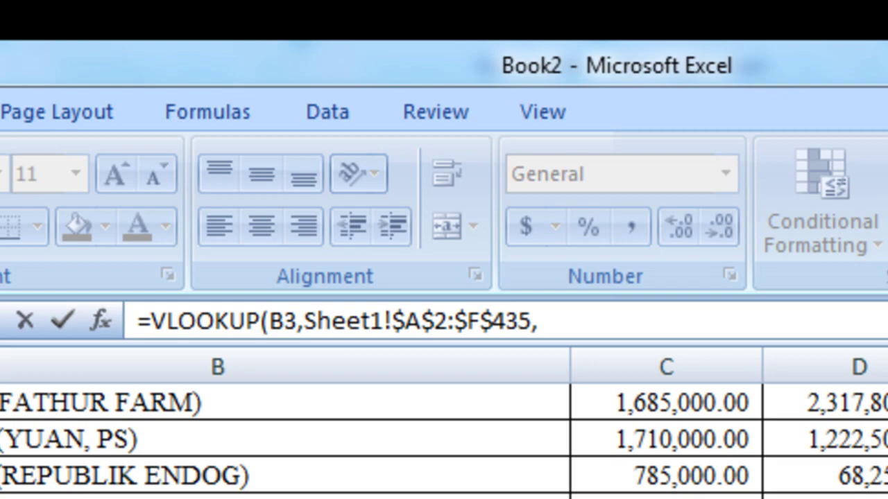
Finish the VLOOKUP with column index 2 and exact match 0
scroll(444, 441, down, 5)
scroll(444, 441, down, 5)
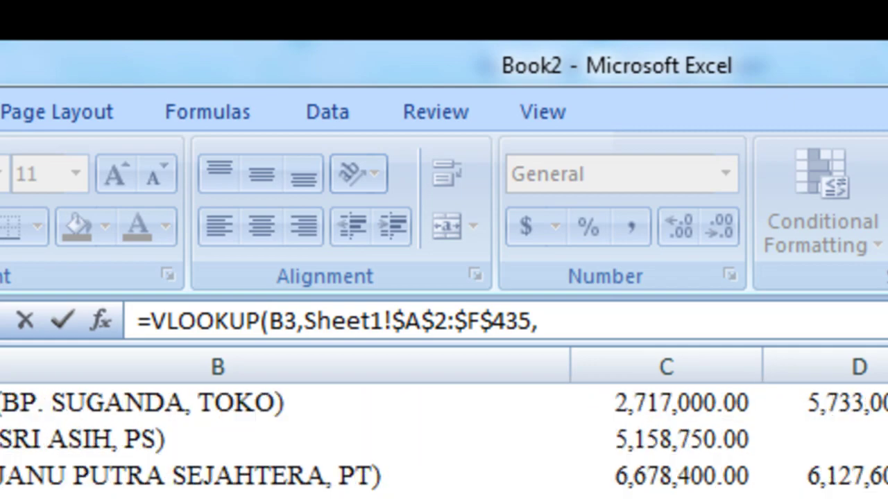
scroll(444, 441, down, 5)
scroll(444, 441, down, 5)
scroll(444, 430, up, 5)
scroll(444, 374, up, 10)
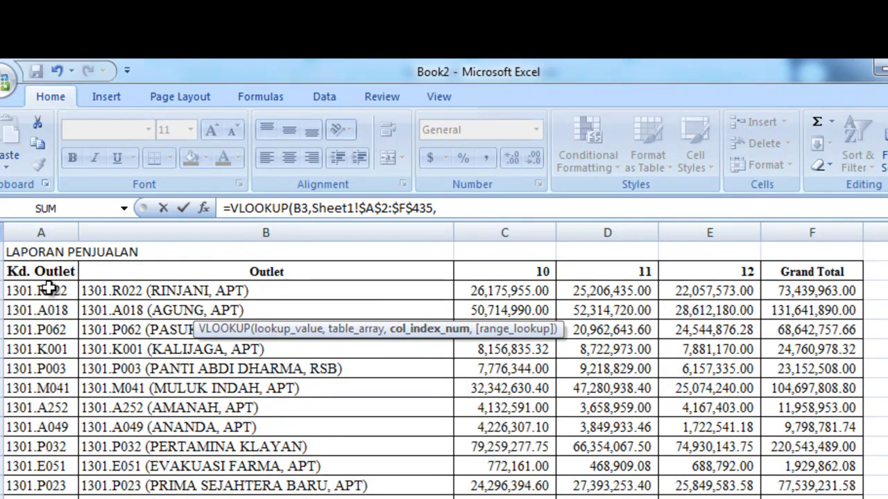
click(443, 208)
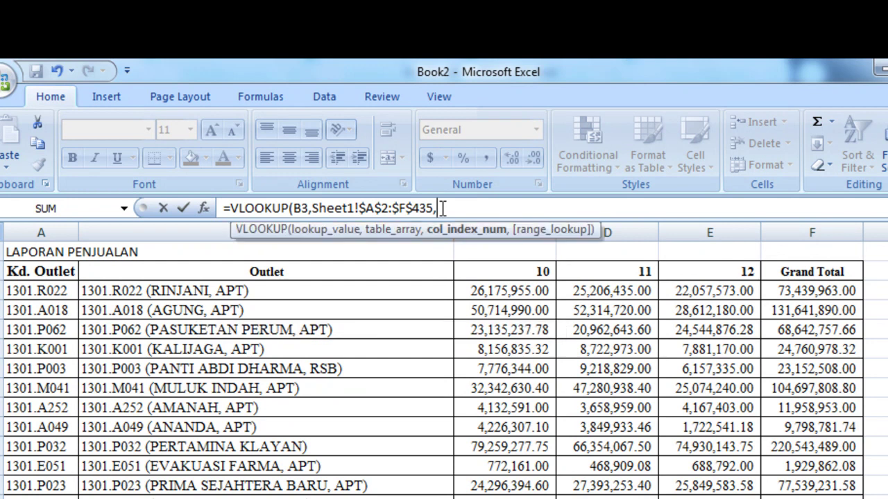
text(2,0)
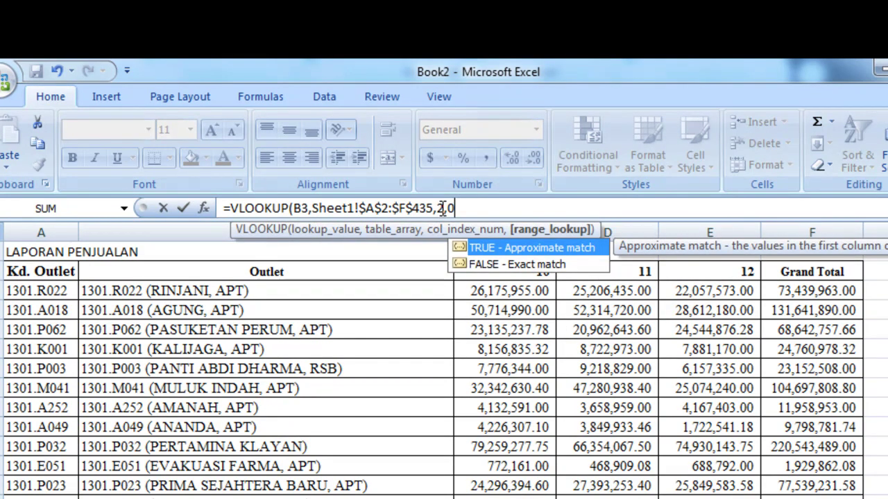
text())
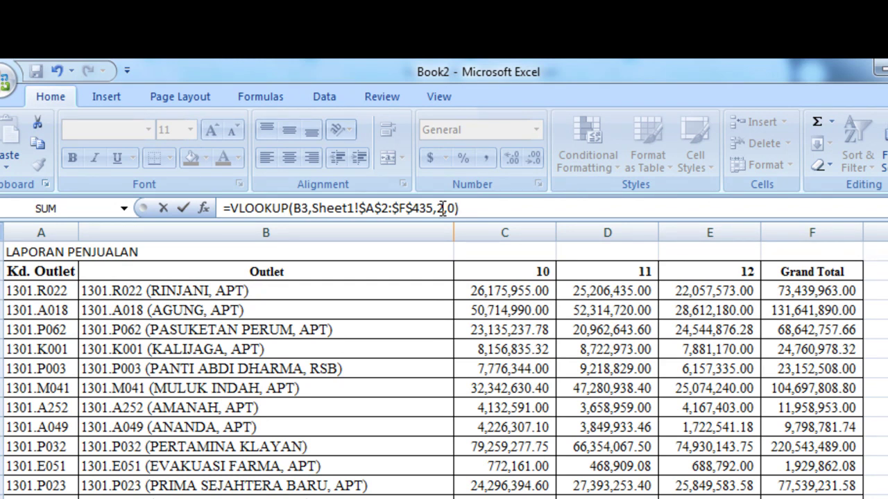
key(Return)
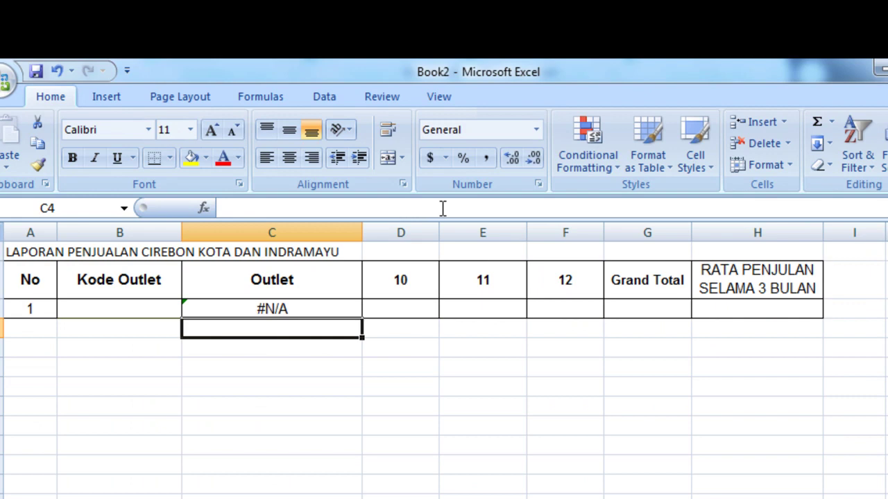
Enter outlet code 1301.A252 in B3 so C3 shows AMANAH, APT
click(130, 296)
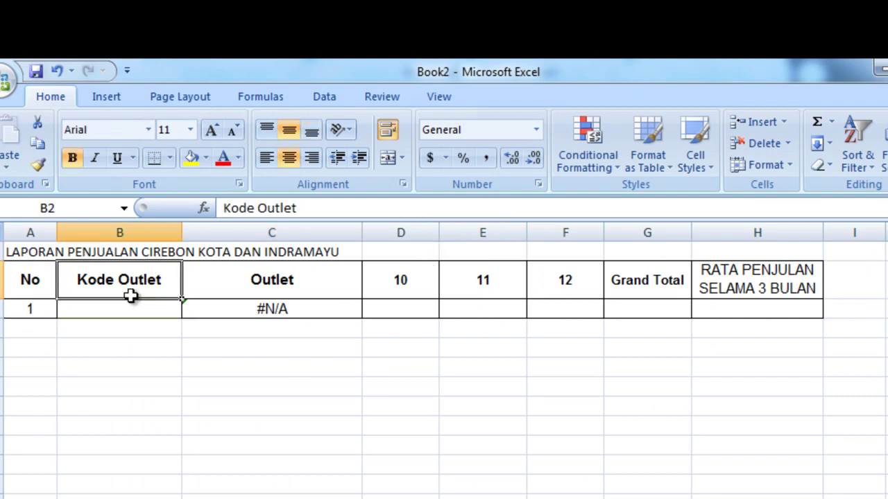
click(130, 304)
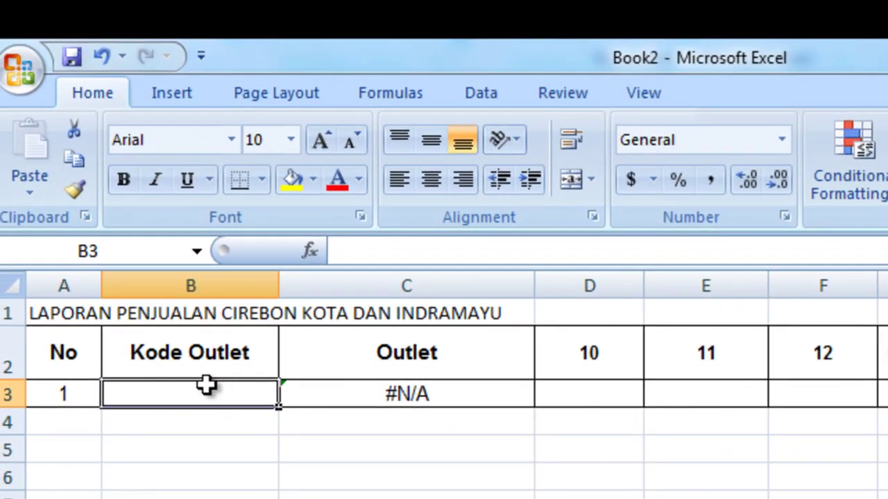
key(alt+Tab)
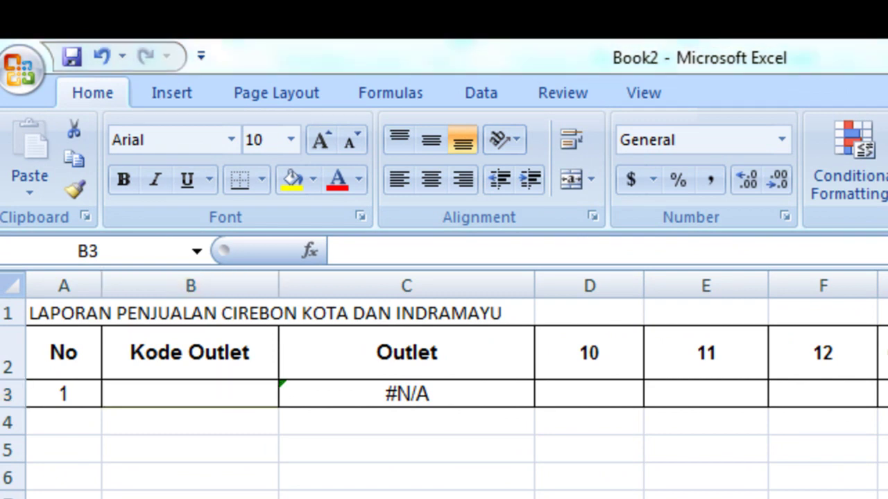
key(alt+Tab)
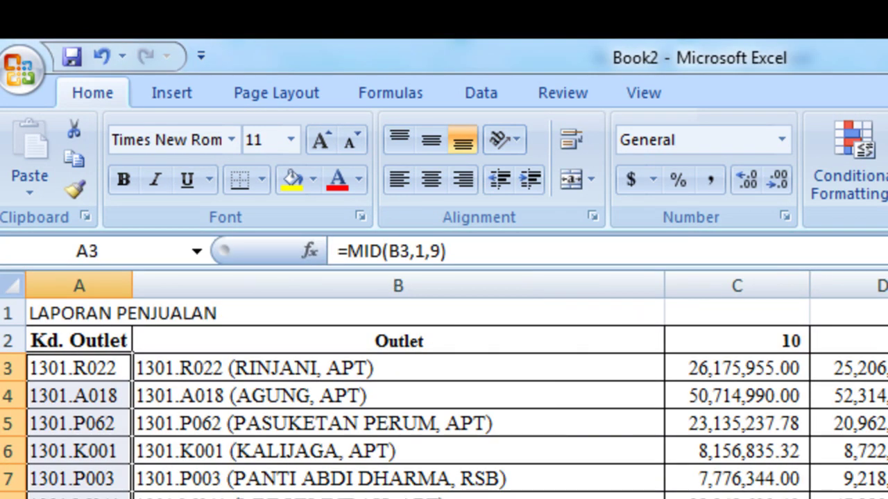
key(ctrl+Down)
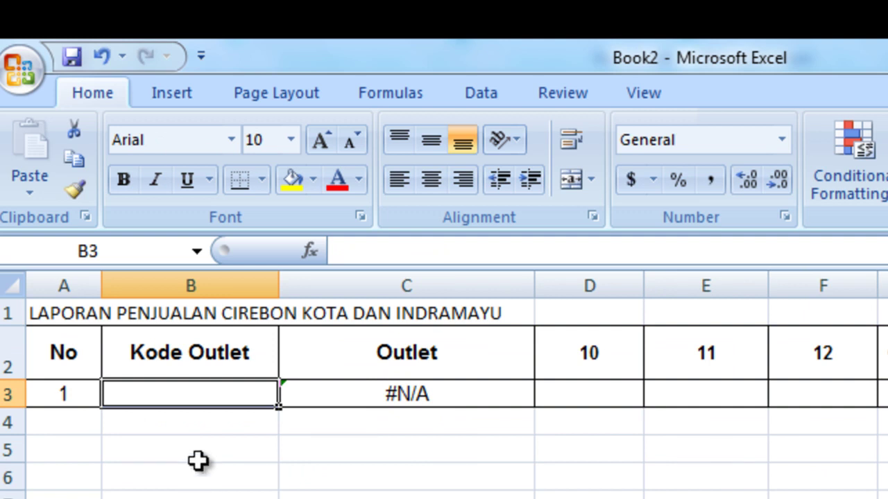
text(1301)
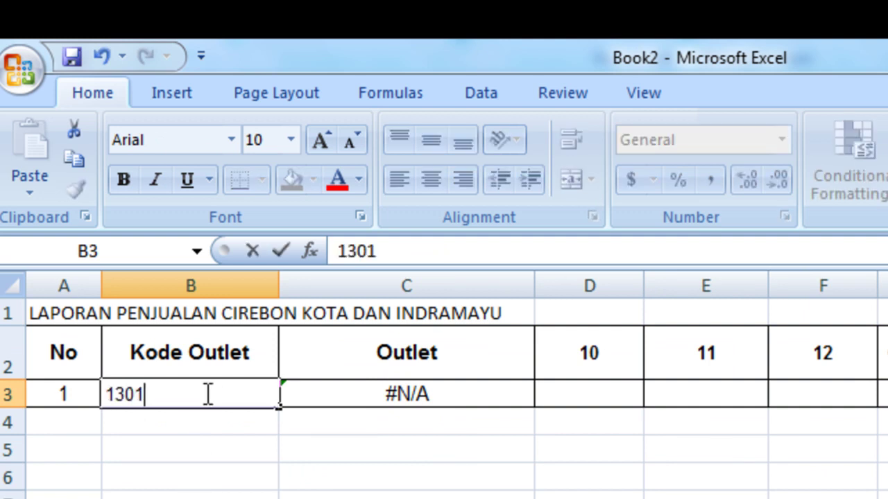
text(.1)
key(BackSpace)
text(A252)
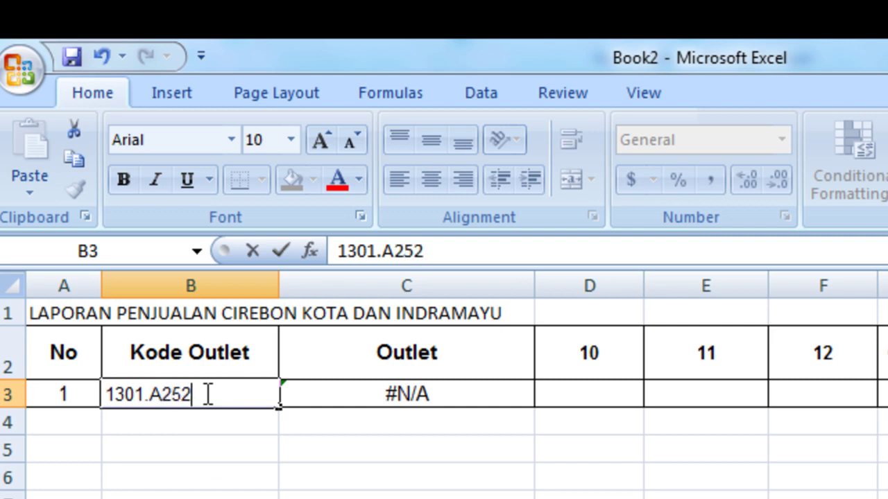
key(Return)
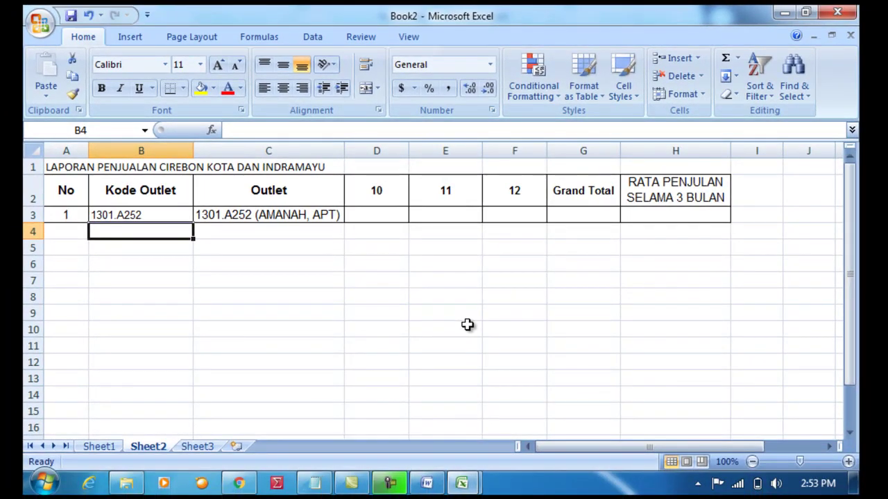
Select and widen the month columns D through F (10, 11, 12)
click(389, 202)
click(514, 226)
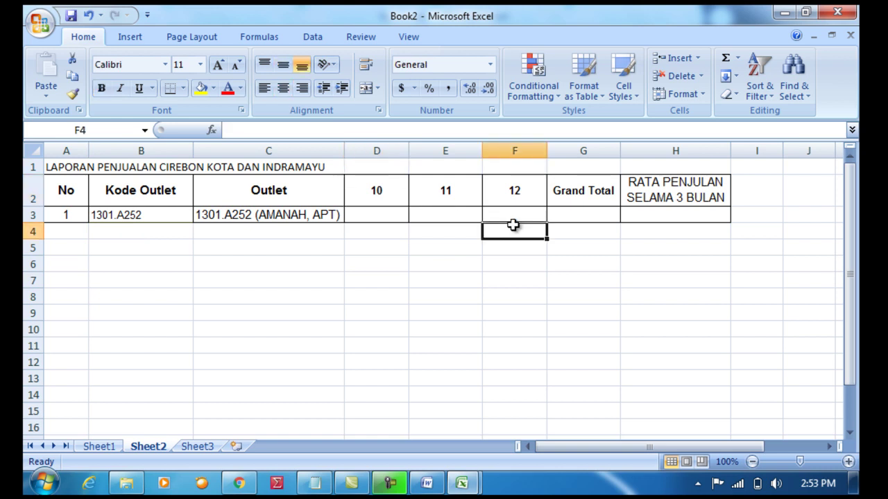
click(543, 212)
drag(398, 150, 559, 149)
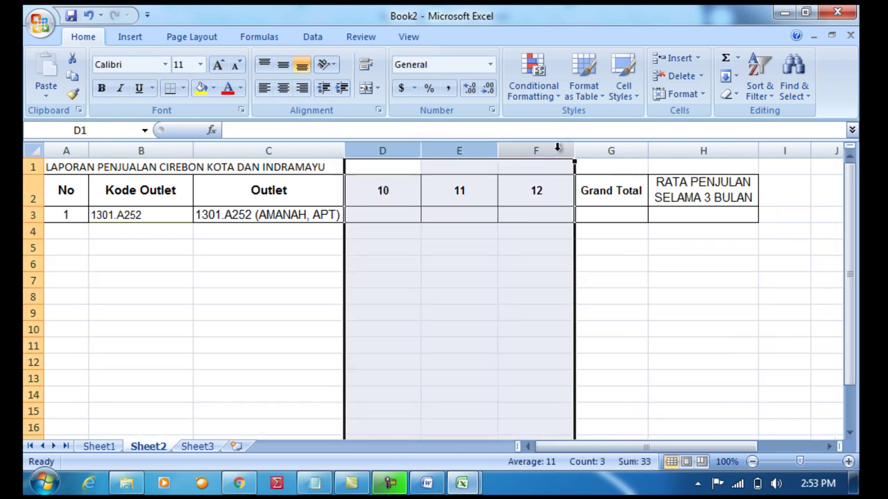
Fill C3's VLOOKUP formula right into D3:F3
click(301, 215)
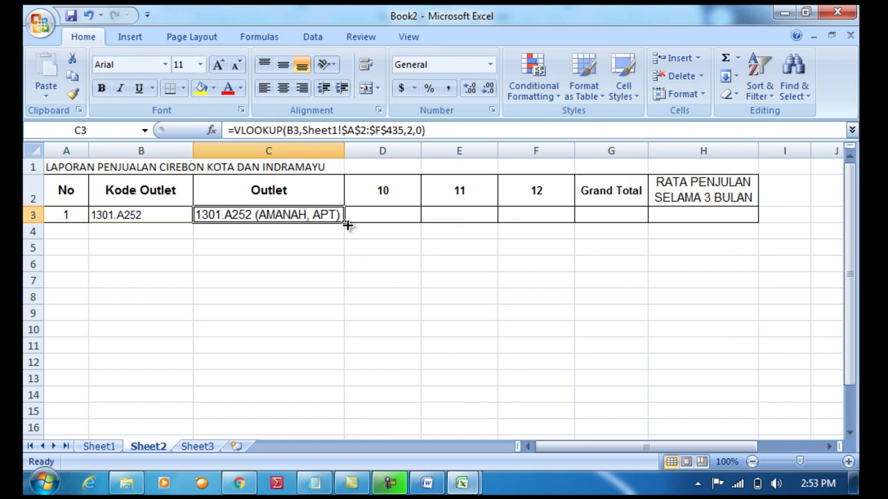
drag(346, 222, 555, 215)
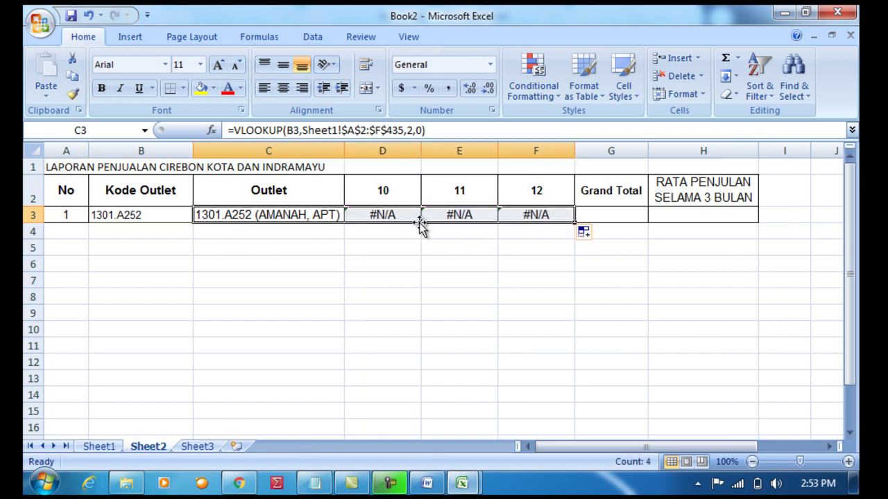
click(414, 295)
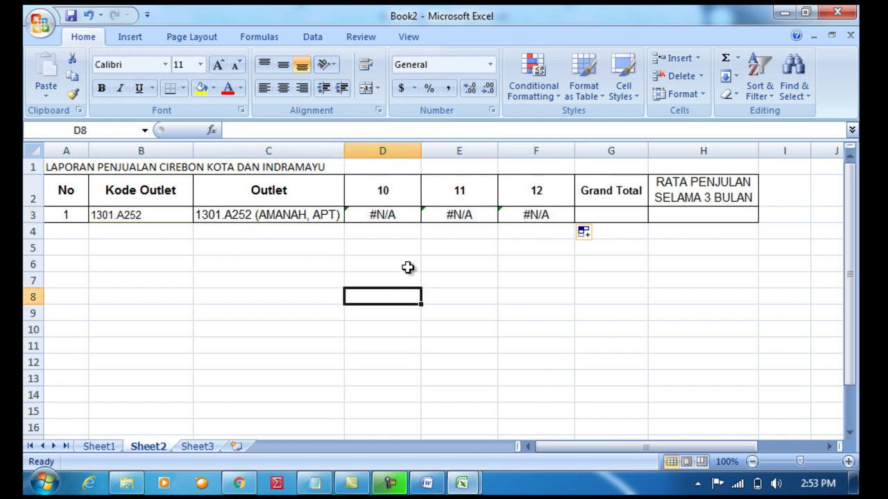
Change D3's formula to look up B3 with column index 3
click(398, 215)
click(330, 130)
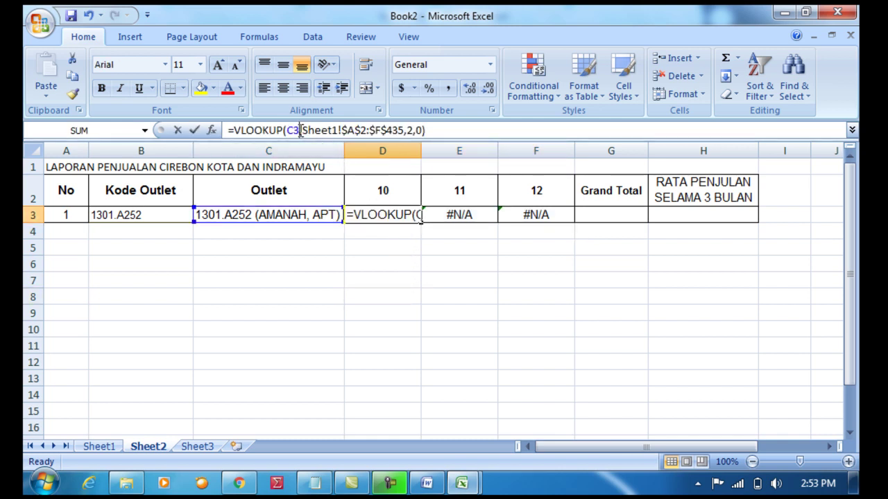
key(BackSpace)
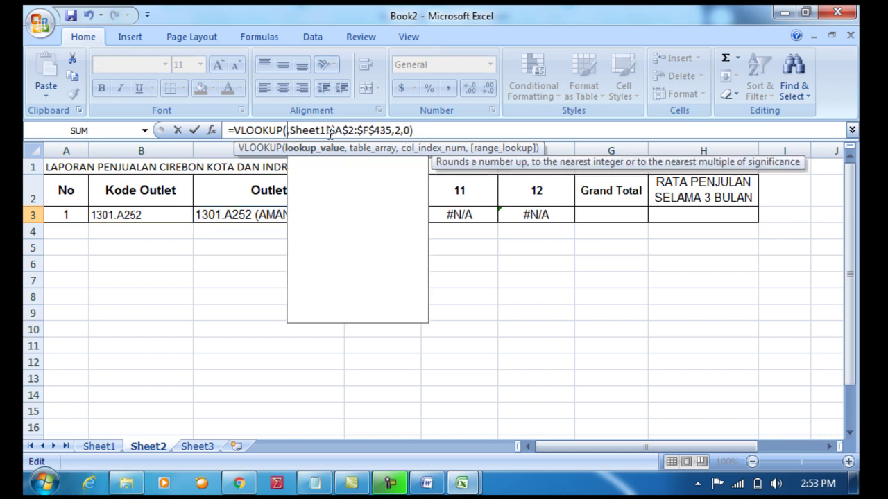
key(BackSpace)
text(B)
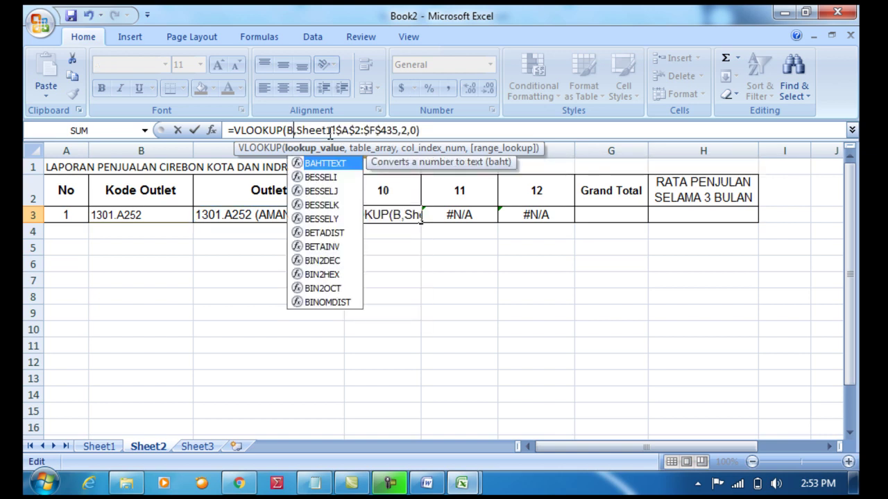
text(3)
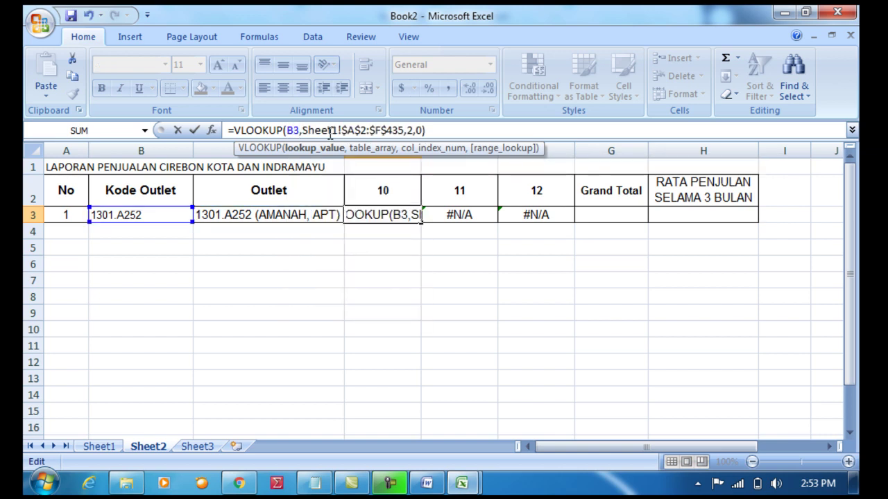
click(412, 132)
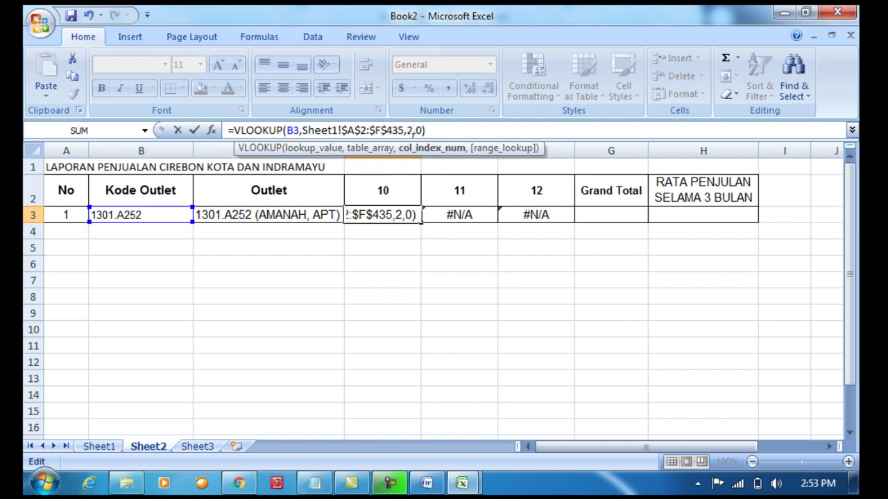
key(BackSpace)
text(3)
key(Return)
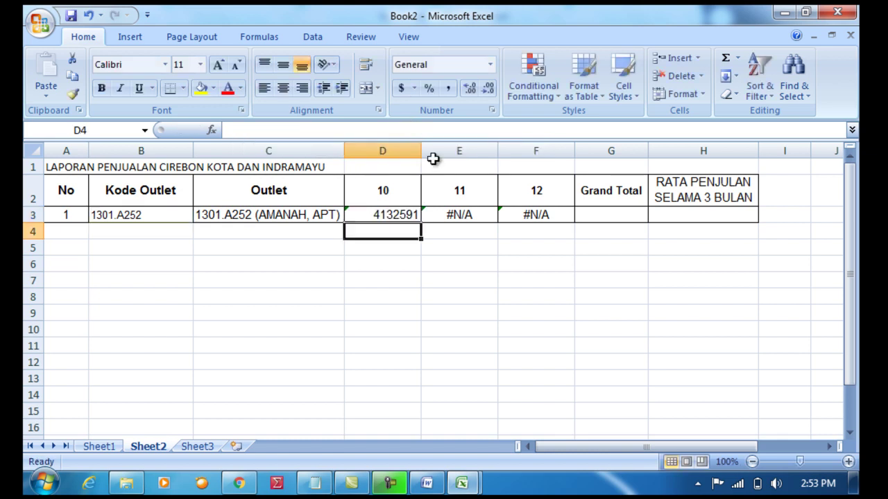
Set E3's column index to 4 and fix its lookup reference, giving 3658959
click(448, 210)
click(414, 131)
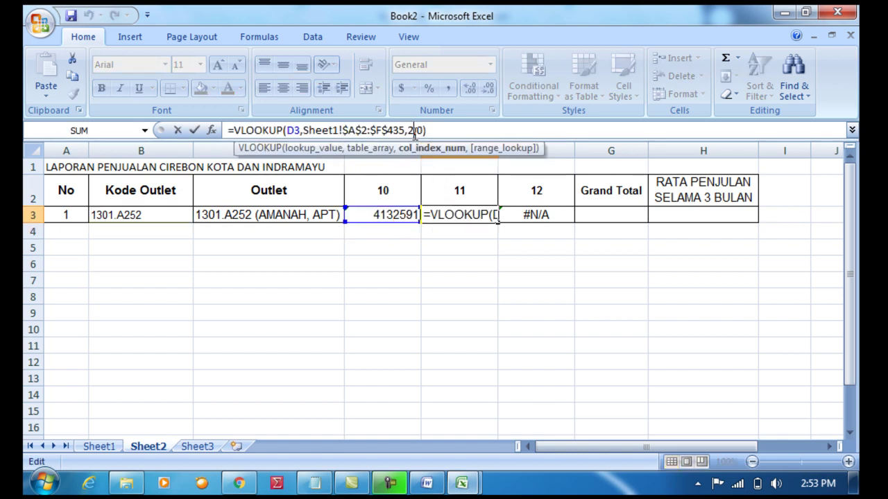
key(BackSpace)
text(4)
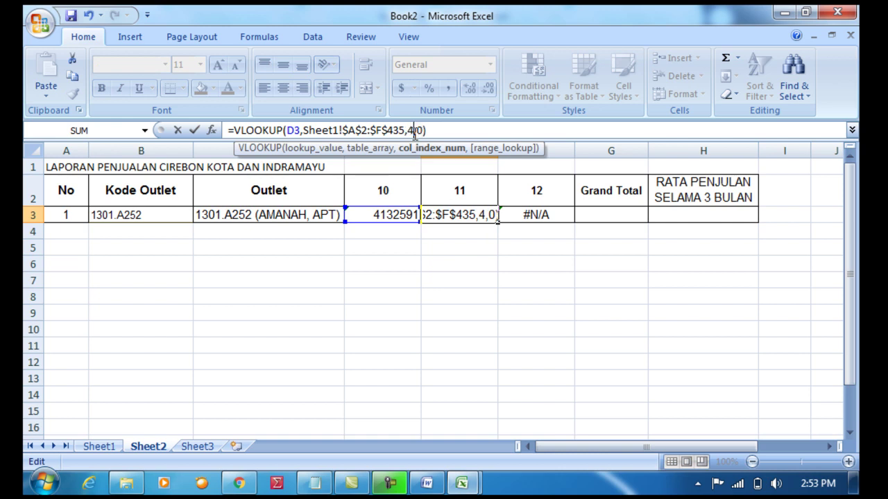
key(Return)
click(485, 208)
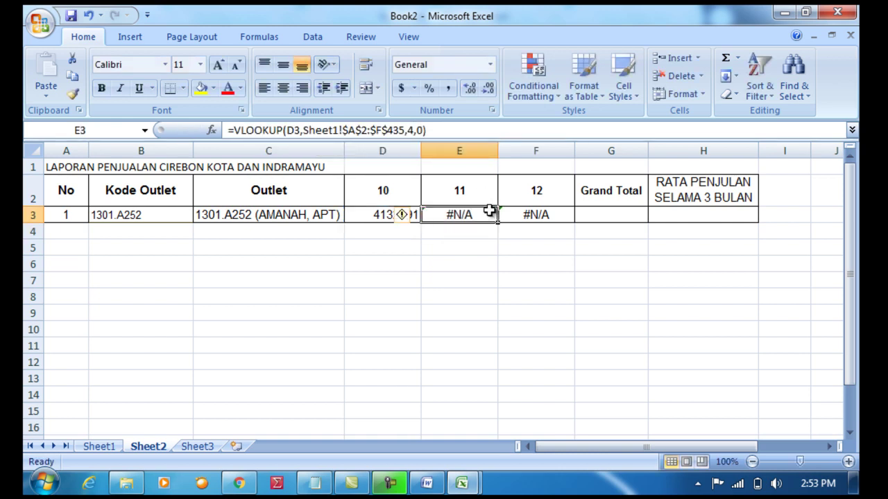
click(290, 131)
key(BackSpace)
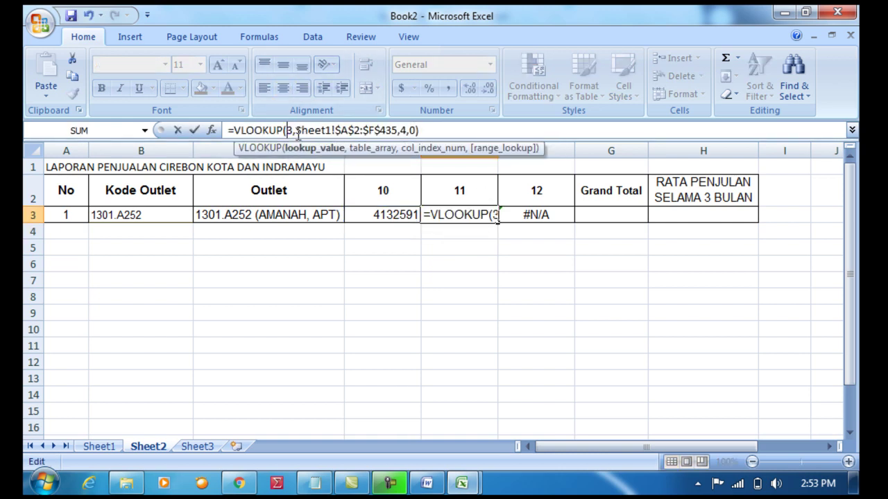
text(C)
key(Return)
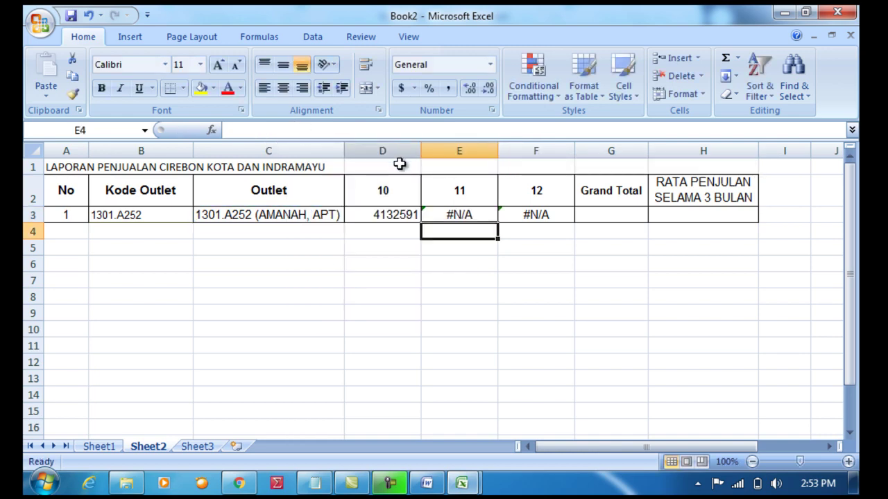
click(479, 216)
click(296, 129)
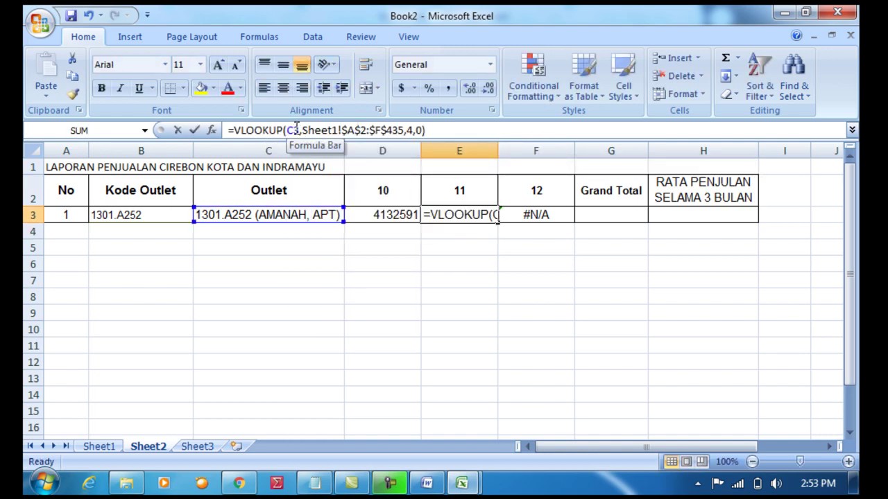
key(BackSpace)
key(Return)
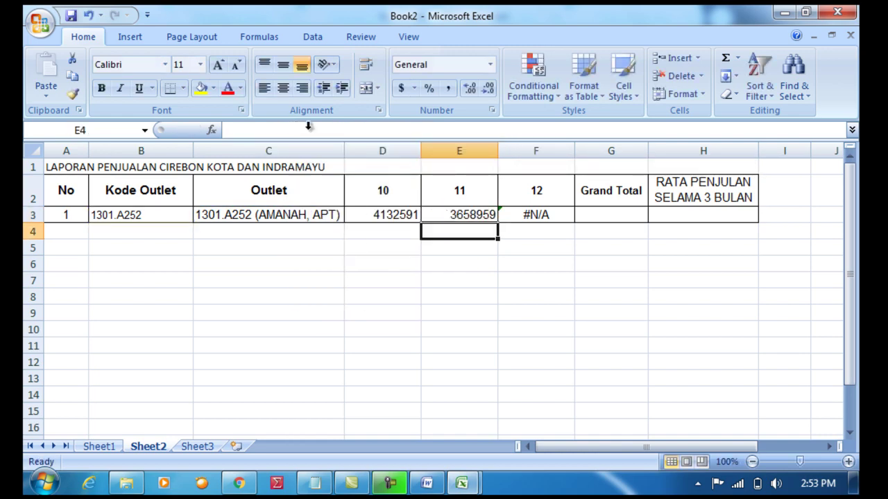
Adjust the lookup reference in F3's formula
click(532, 212)
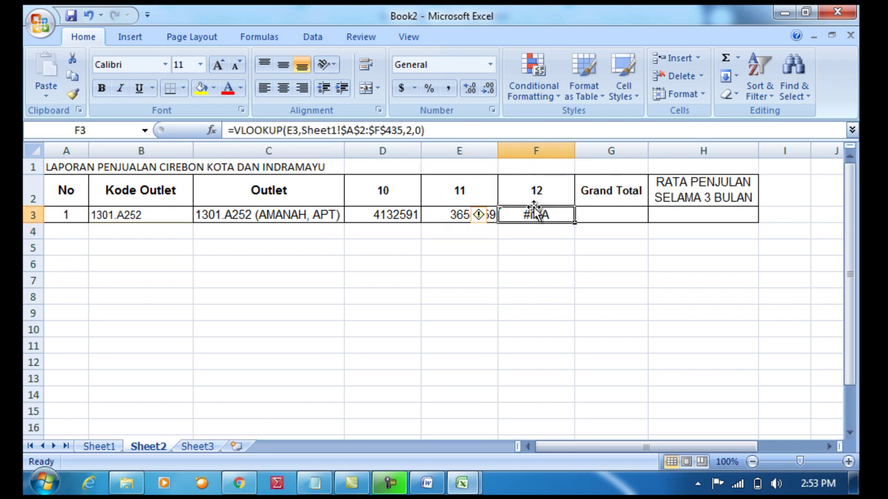
click(293, 130)
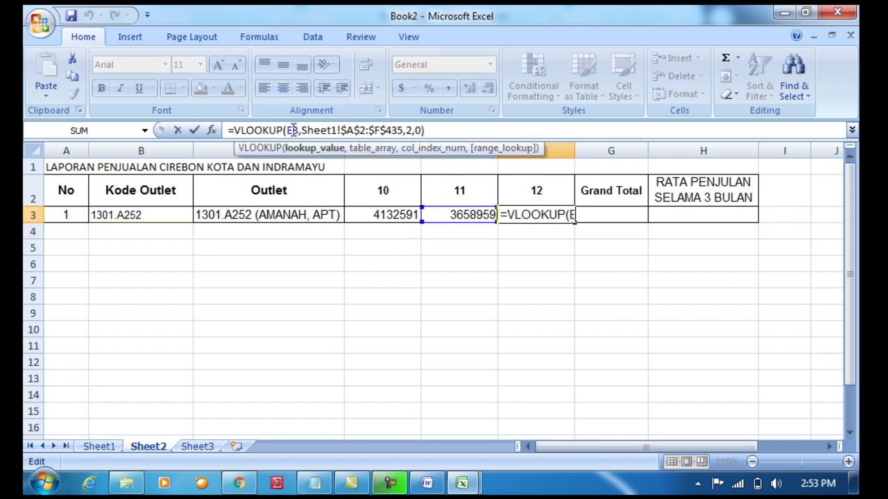
key(BackSpace)
key(Return)
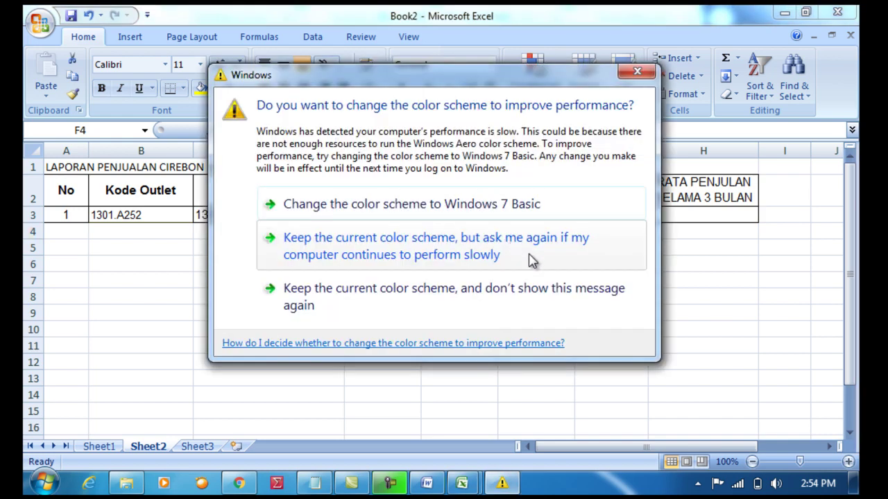
Apply Comma Style to columns D:F and autofit them, showing 4,132,591.00 and 3,658,959.00
click(639, 77)
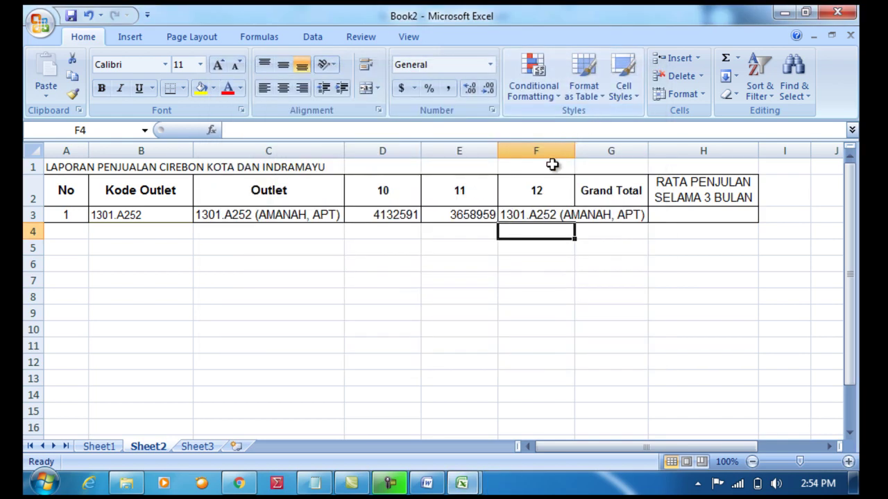
click(548, 147)
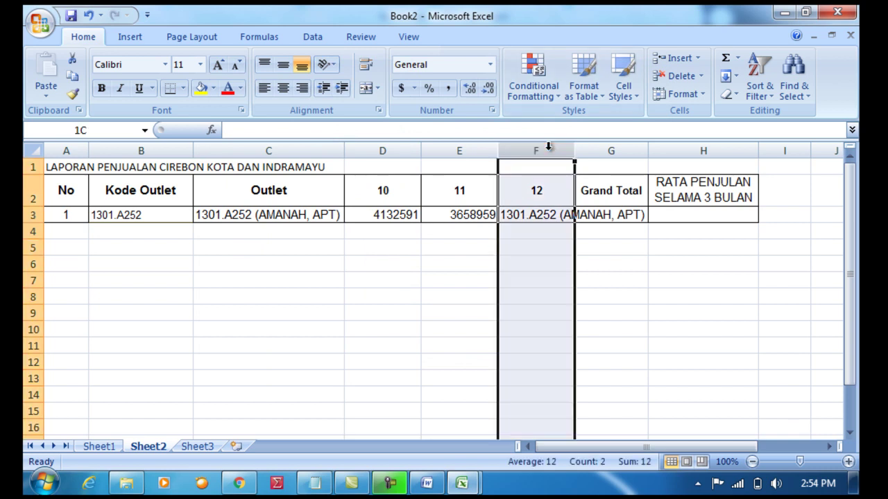
drag(548, 148, 414, 159)
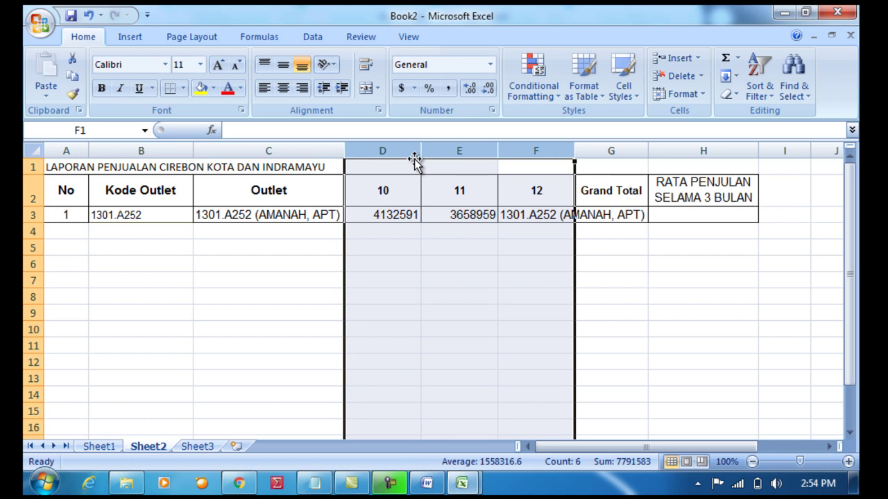
mouse_move(406, 149)
mouse_down()
mouse_move(552, 150)
mouse_move(405, 151)
mouse_up()
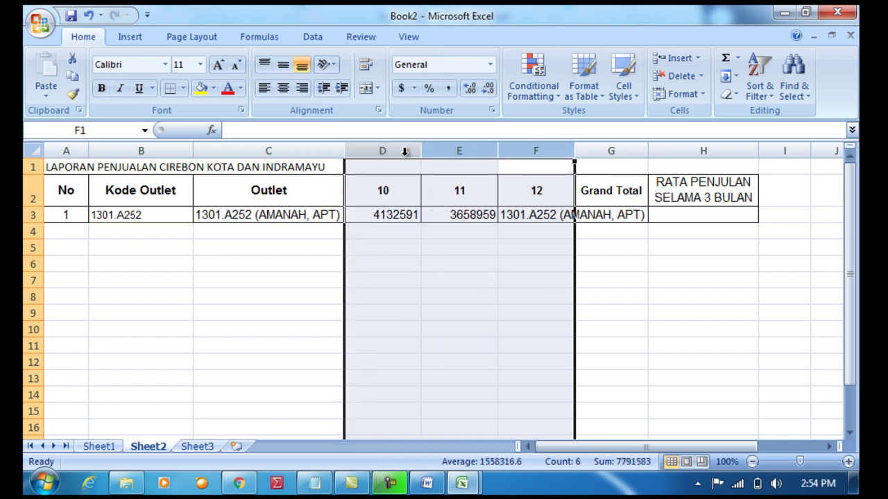
click(450, 89)
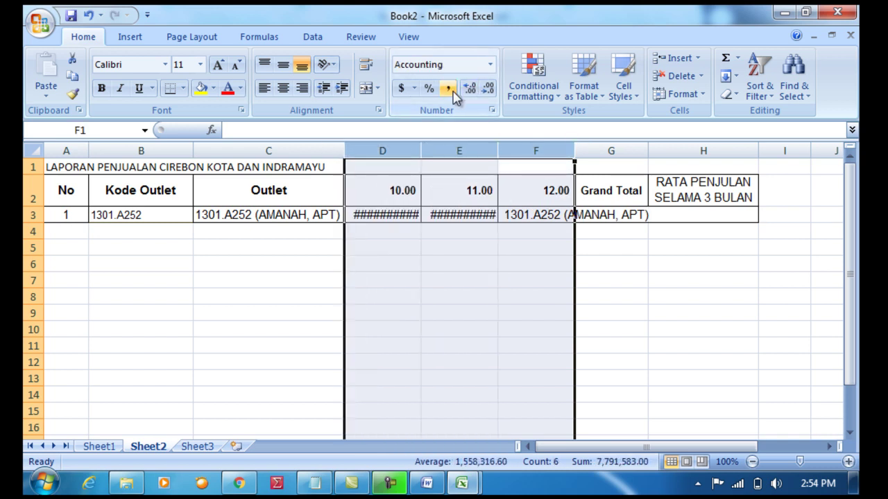
double_click(500, 151)
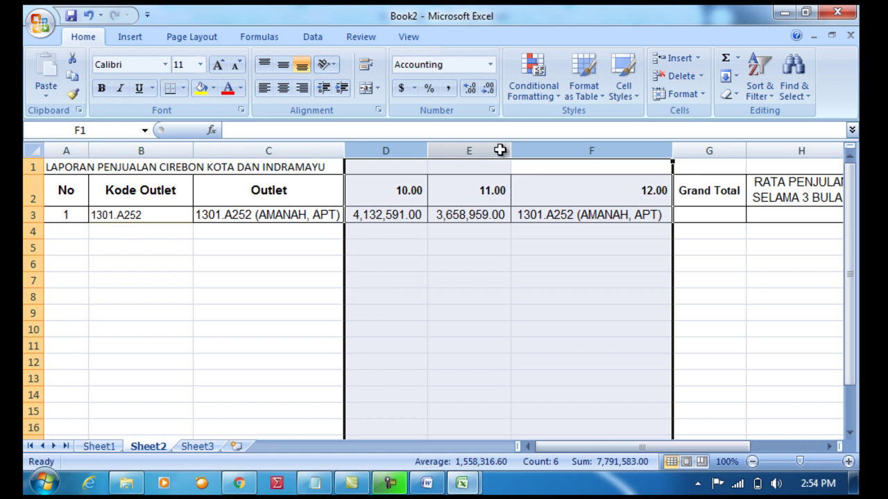
click(575, 215)
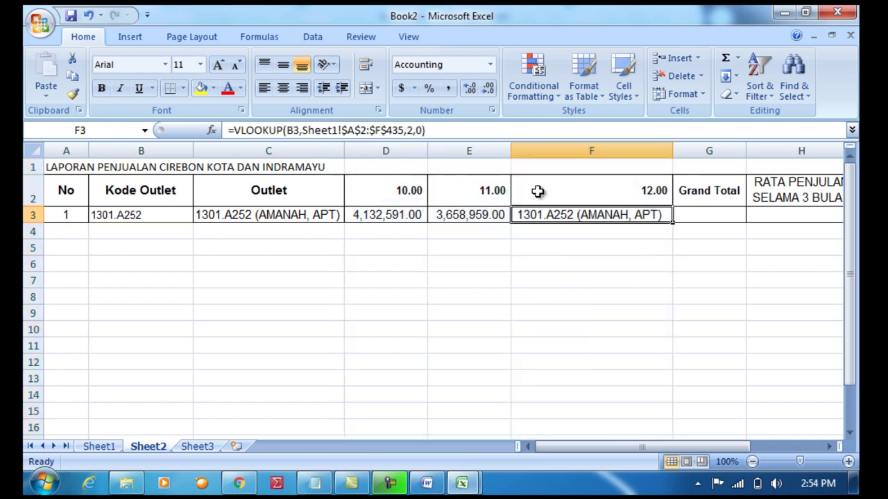
Change F3's column index from 2 to 5 and verify 4,167,403.00 against Sheet1
click(414, 129)
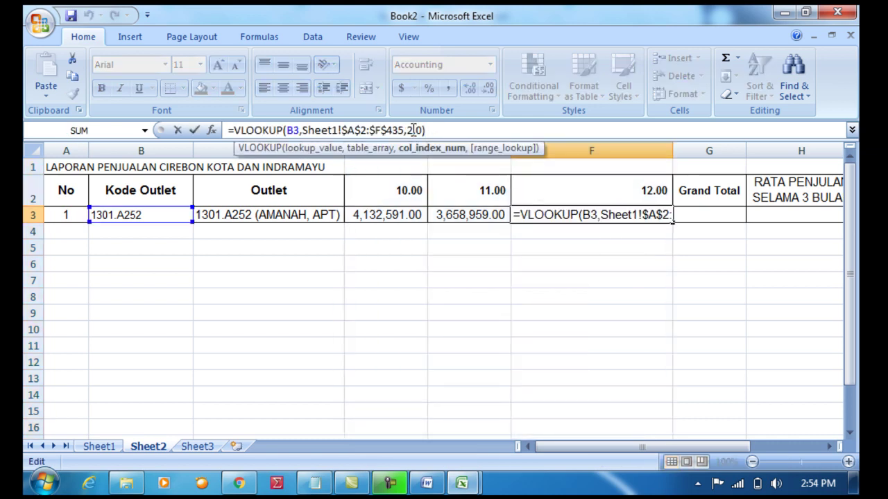
key(BackSpace)
text(5)
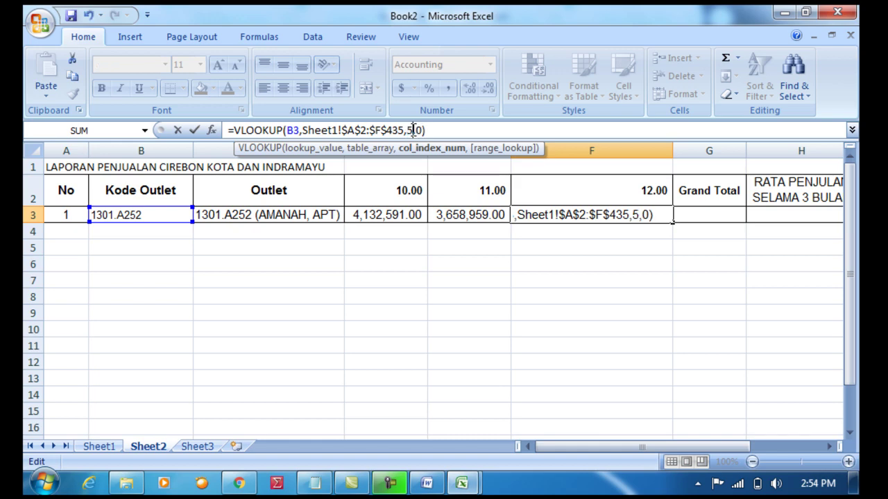
key(Return)
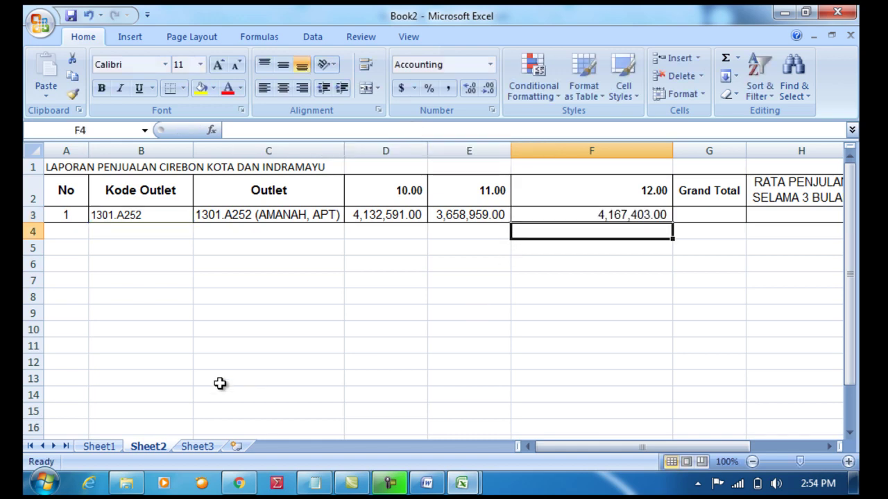
click(99, 446)
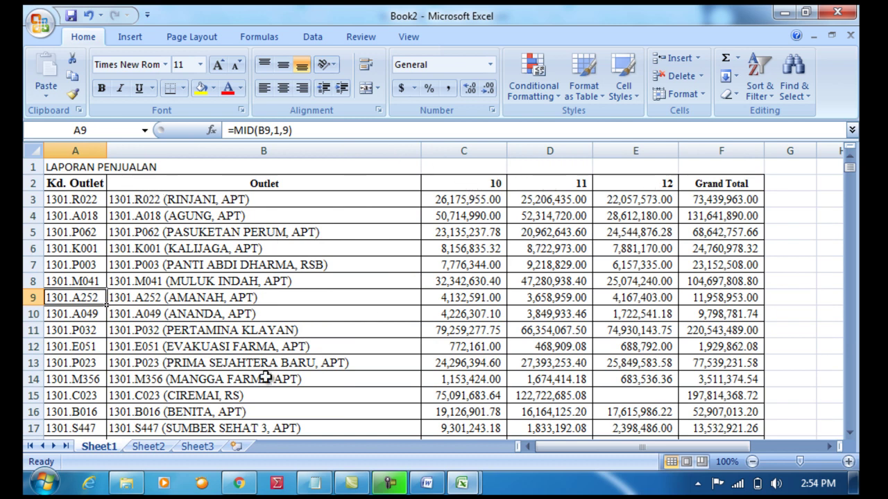
click(148, 446)
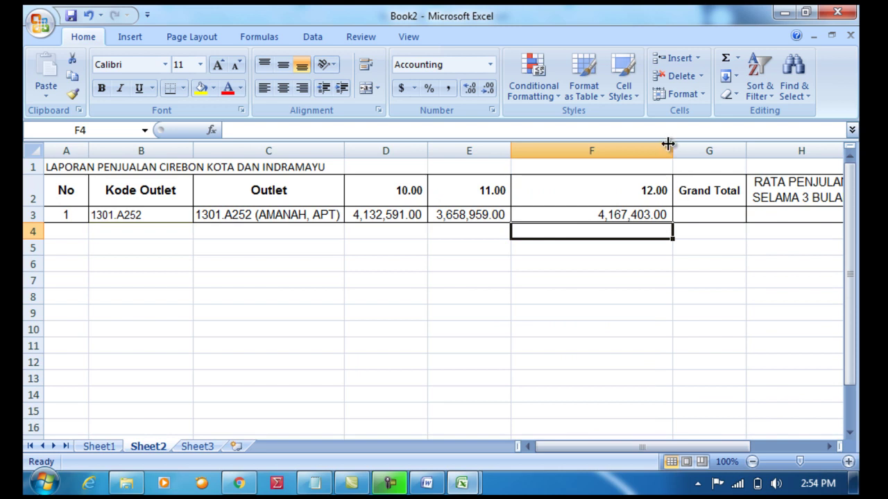
Autofit column F and format headers D2:F2 as centered Number with no decimals
double_click(672, 147)
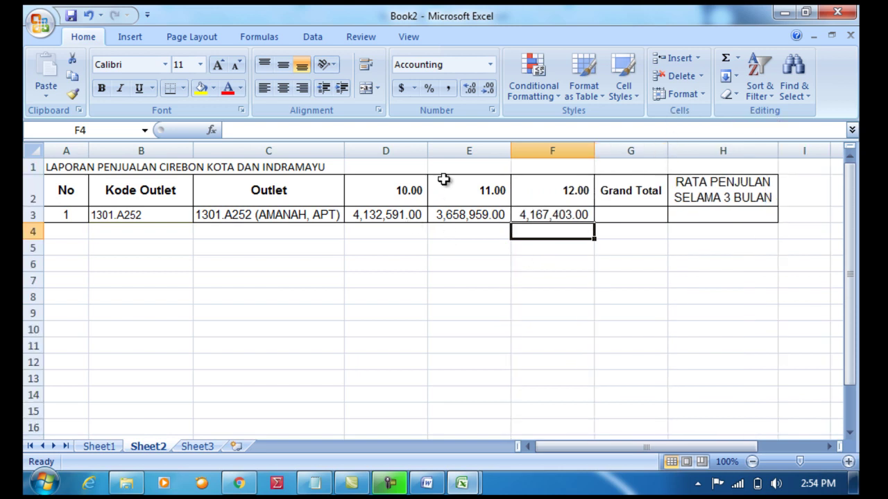
drag(405, 194, 529, 192)
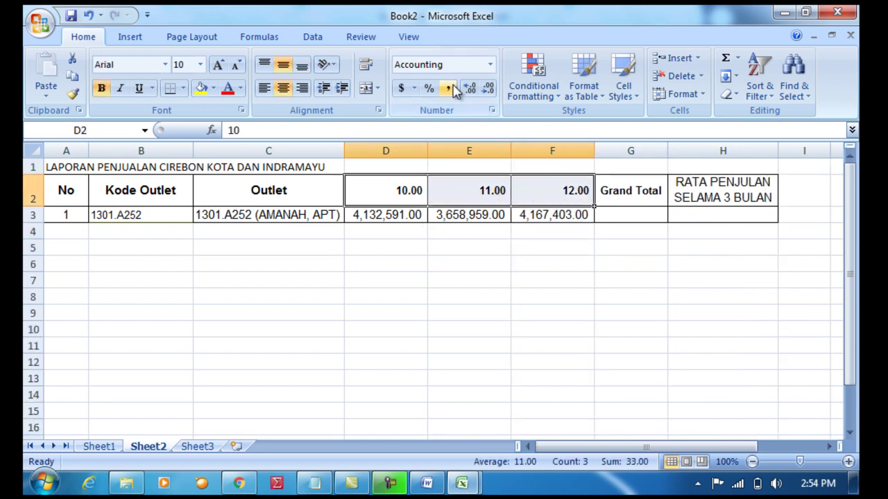
double_click(488, 91)
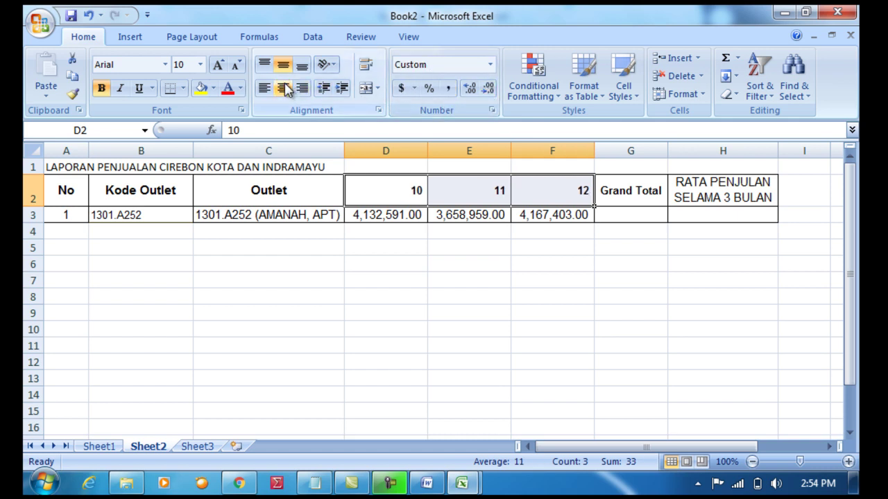
click(449, 64)
click(490, 64)
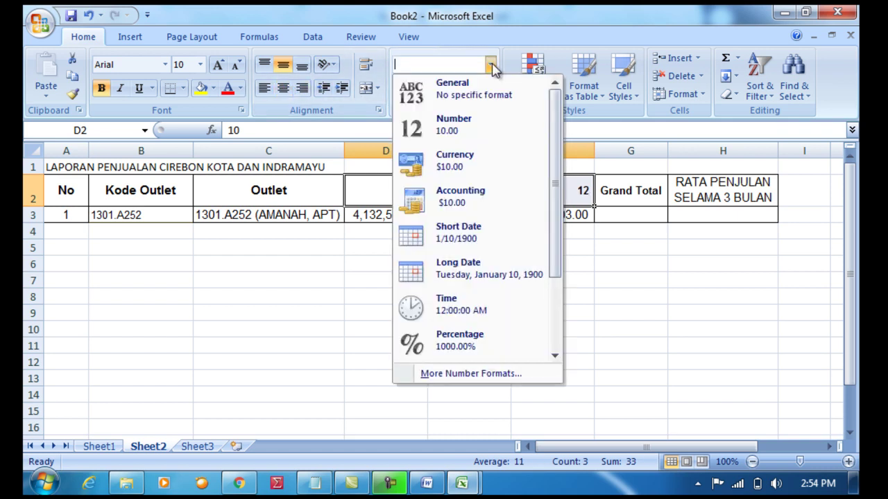
click(467, 127)
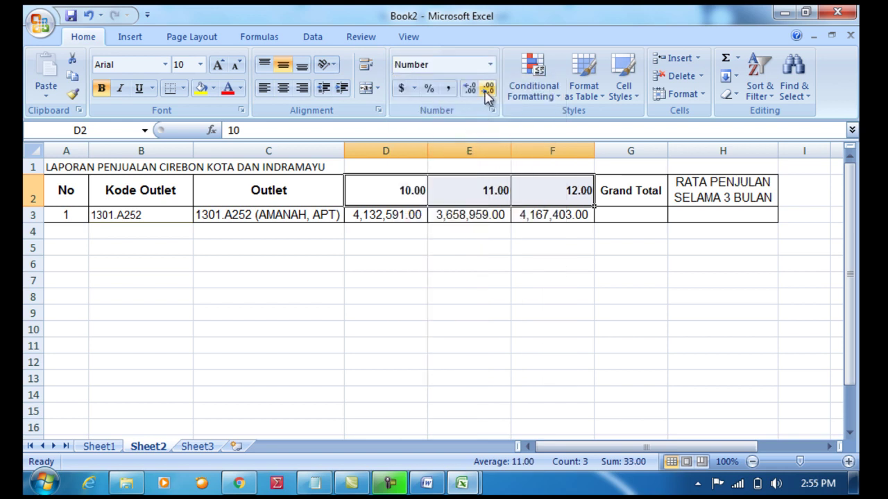
click(488, 91)
click(487, 91)
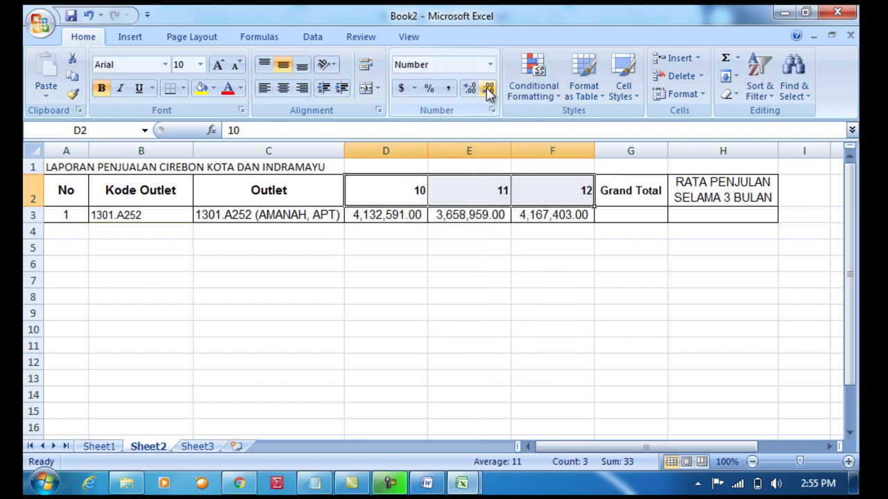
click(283, 89)
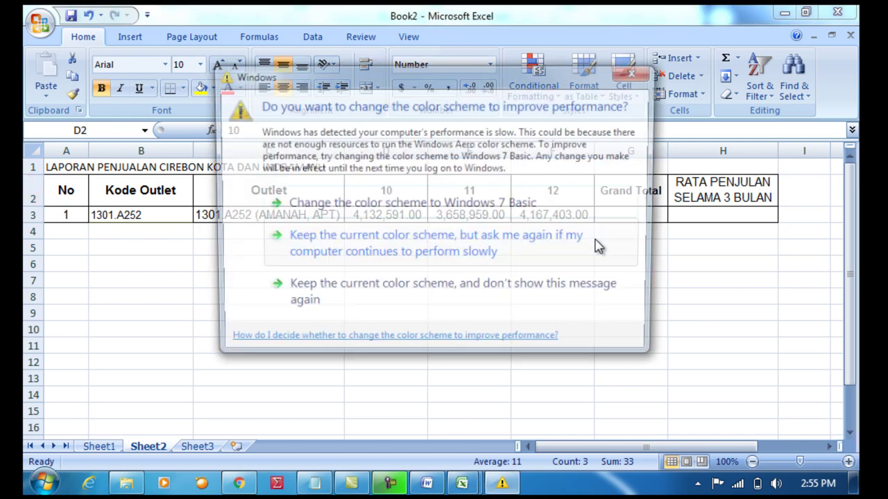
click(635, 72)
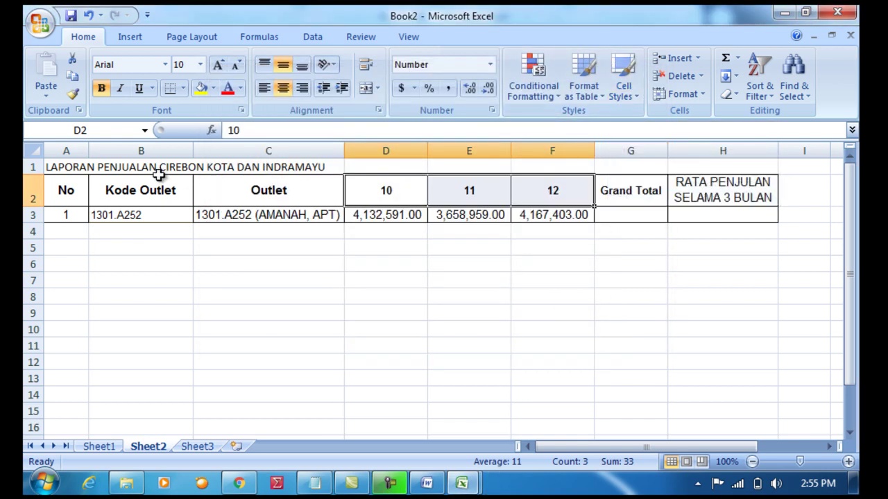
click(656, 225)
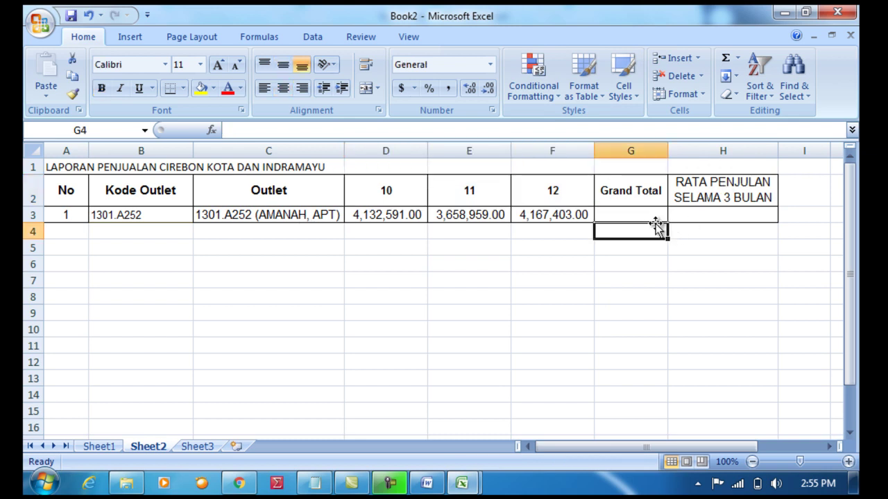
Enter =SUM(D3:F3) in G3 as the Grand Total for outlet 1301.A252
click(652, 214)
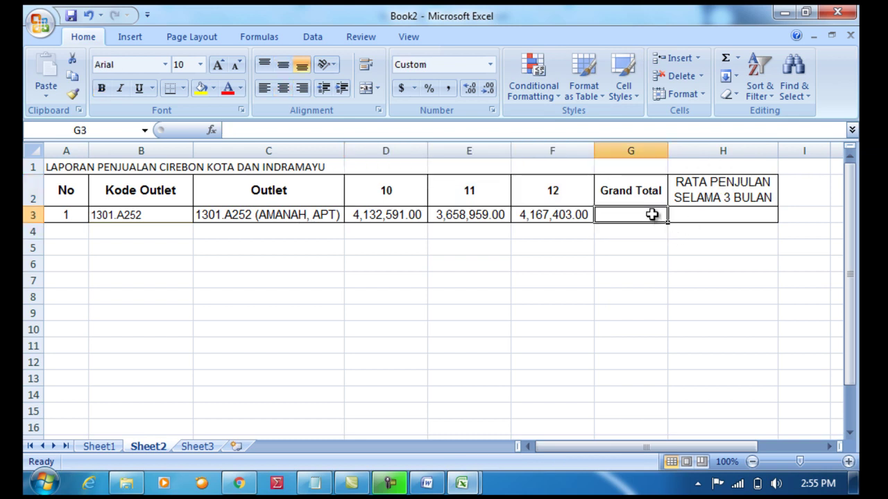
text(=)
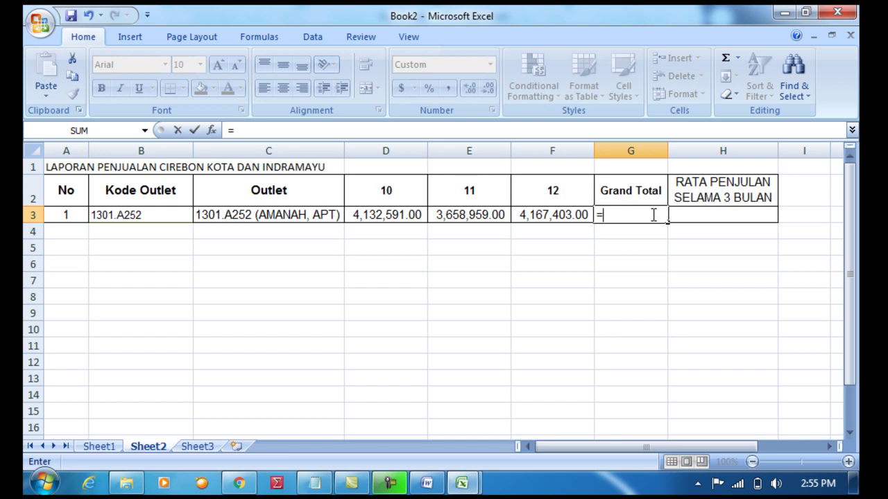
text(SUM)
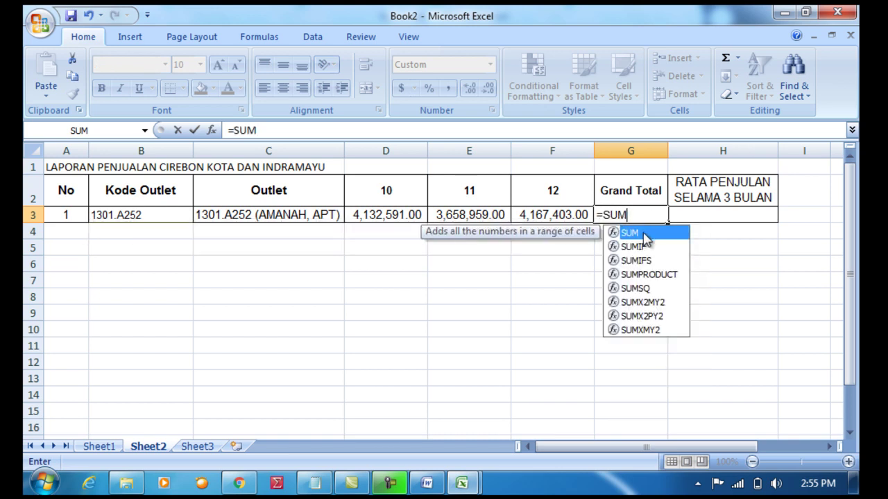
double_click(646, 240)
click(396, 212)
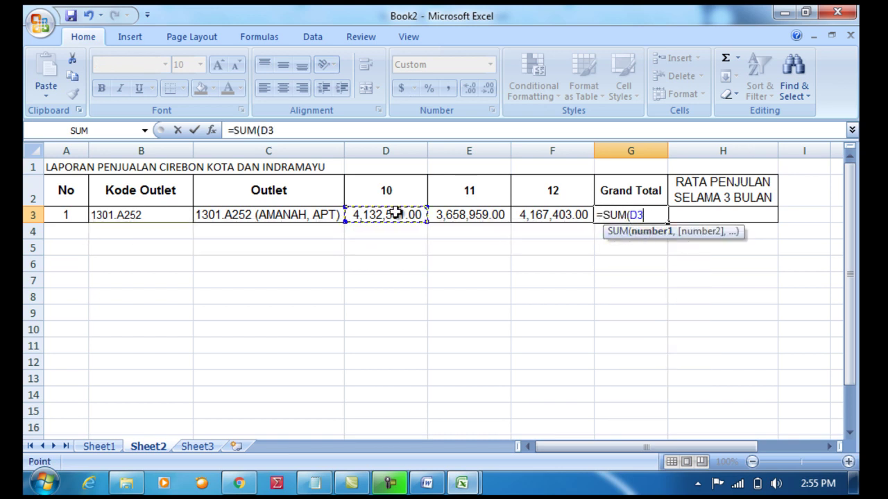
drag(396, 216, 589, 215)
text())
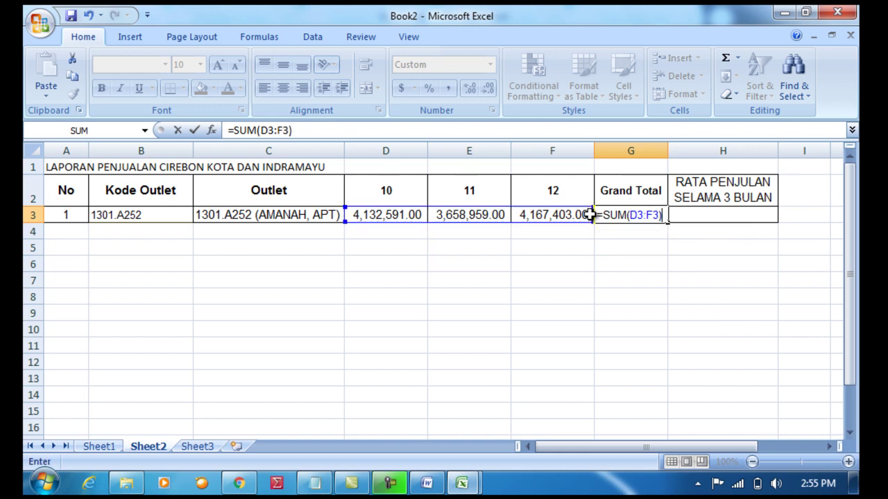
key(Return)
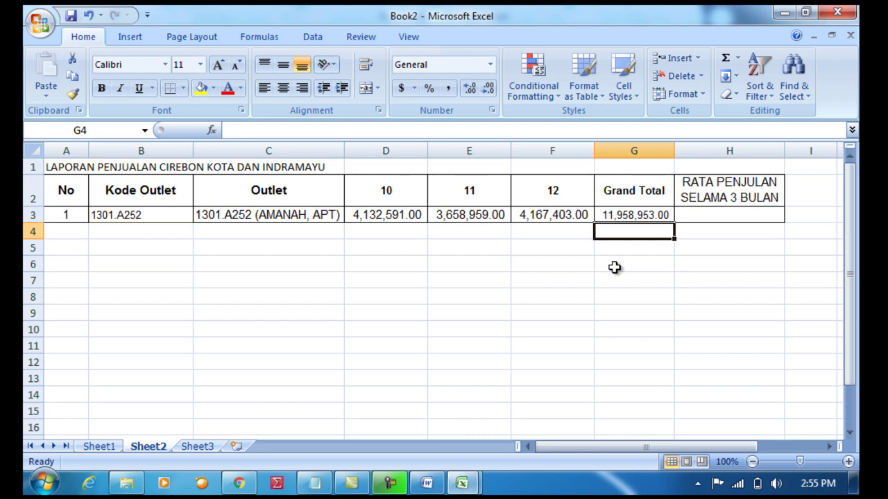
Redo the G3 total with AutoSum over D3:F3, confirming 11,958,953.00
click(624, 217)
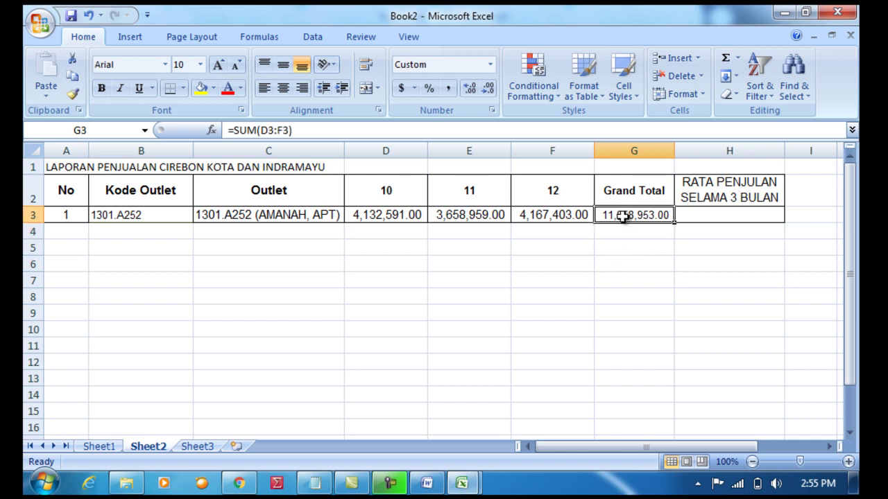
text(=)
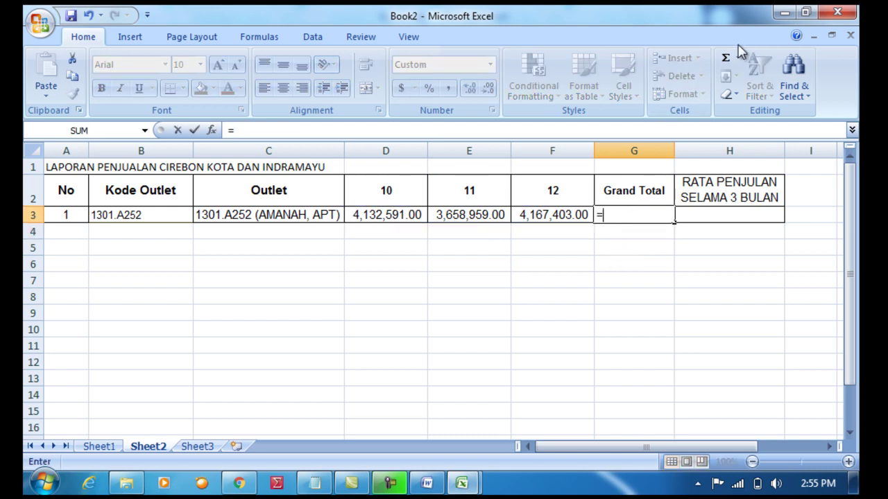
click(725, 59)
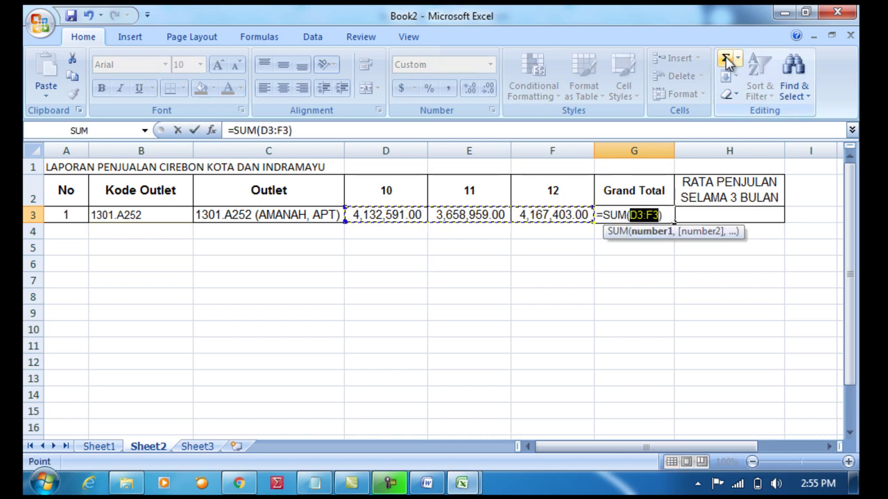
key(Return)
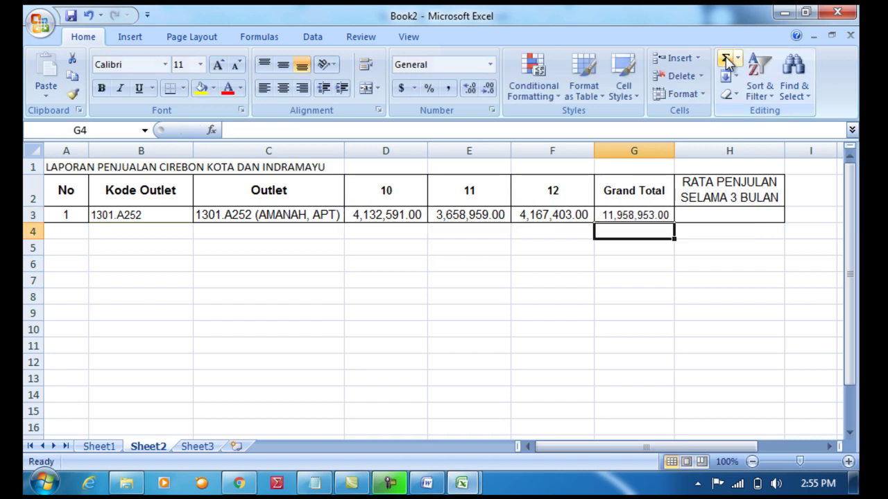
key(Up)
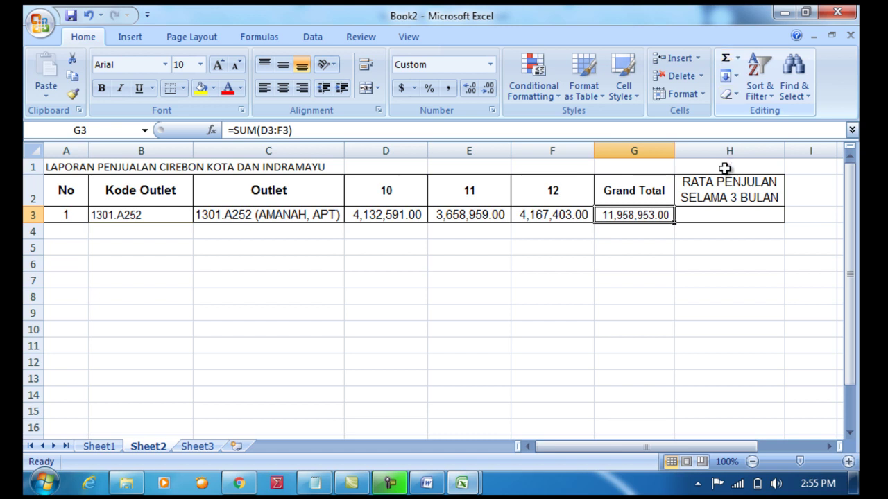
click(727, 213)
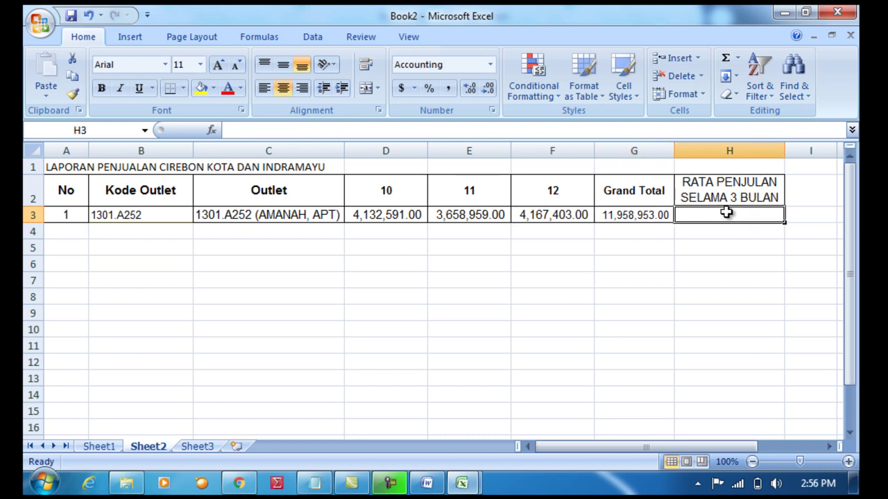
Enter =AVERAGE(D3:F3) in H3, giving 3,986,317.67 for outlet 1301.A252
text(=AV)
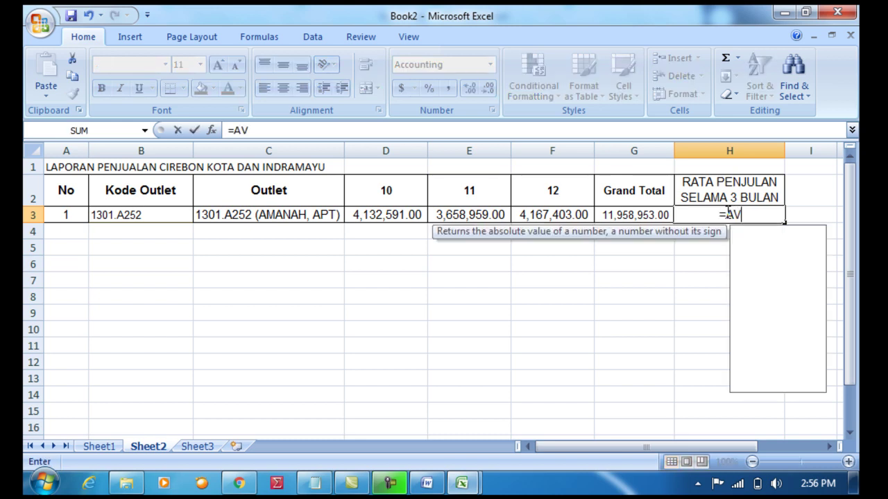
text(E)
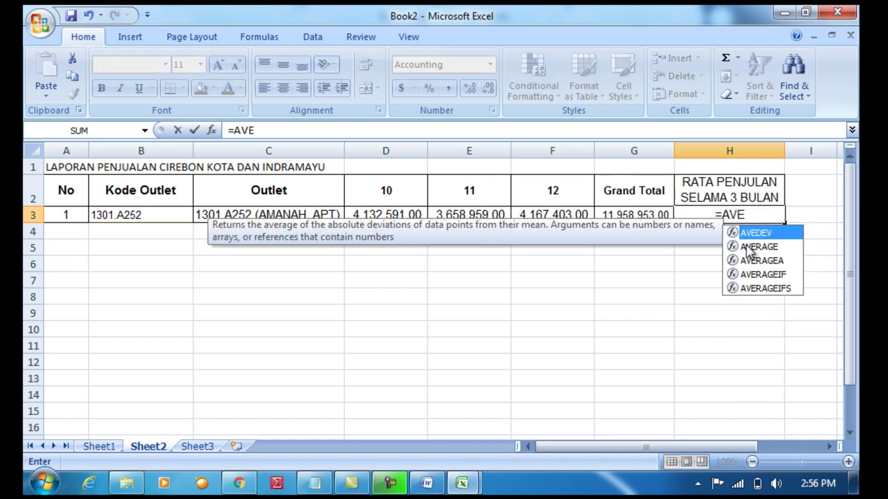
double_click(756, 247)
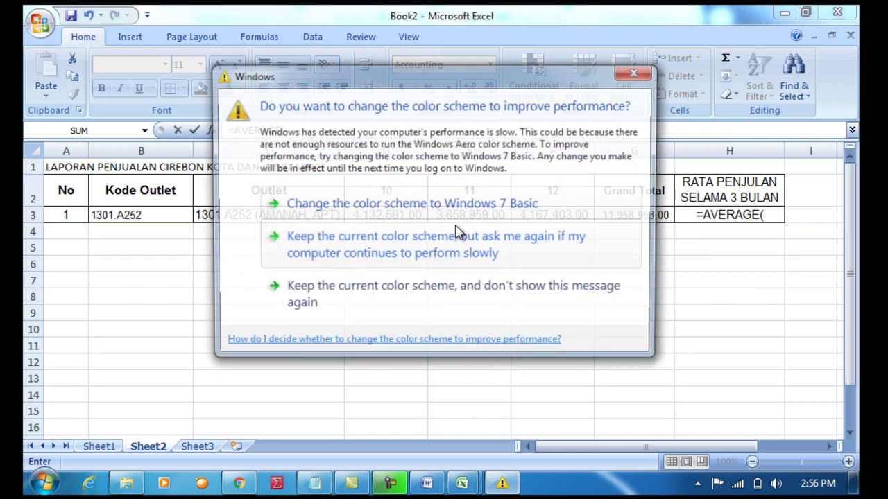
click(642, 73)
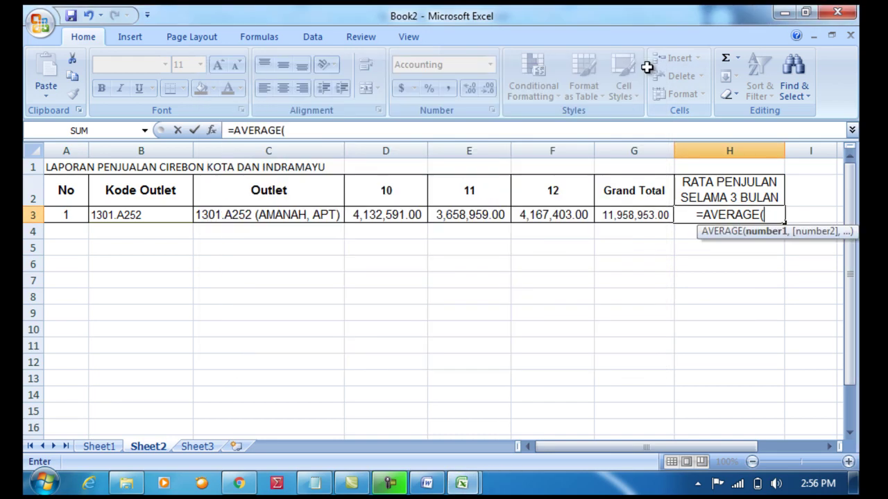
click(378, 217)
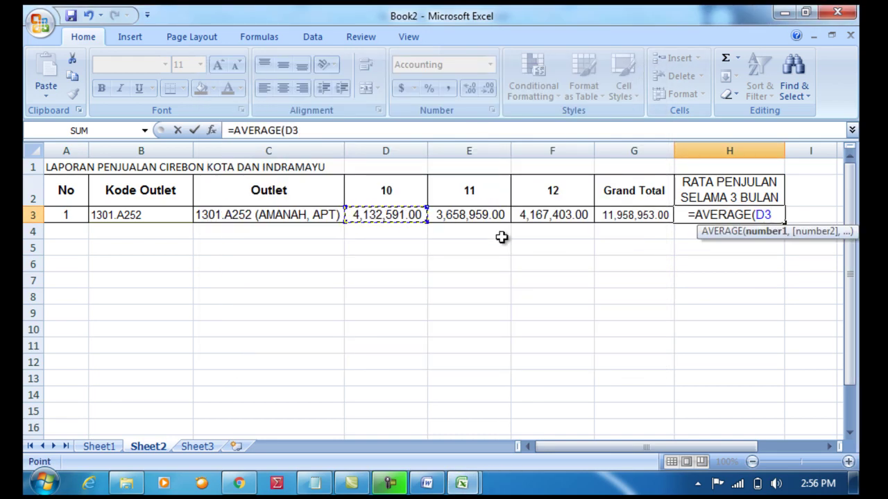
shift+click(560, 220)
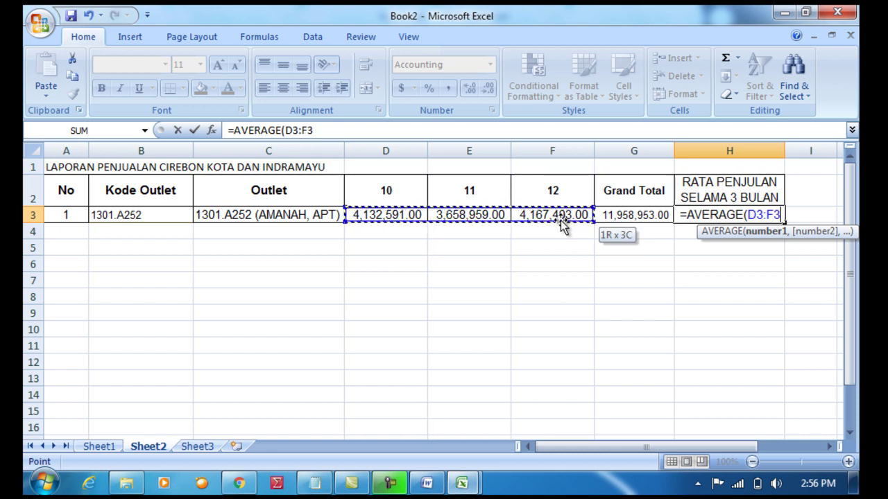
text())
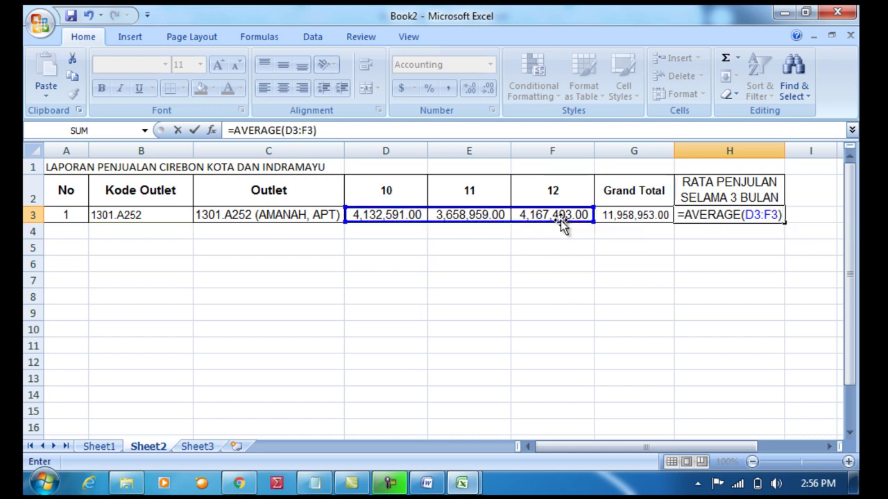
key(Return)
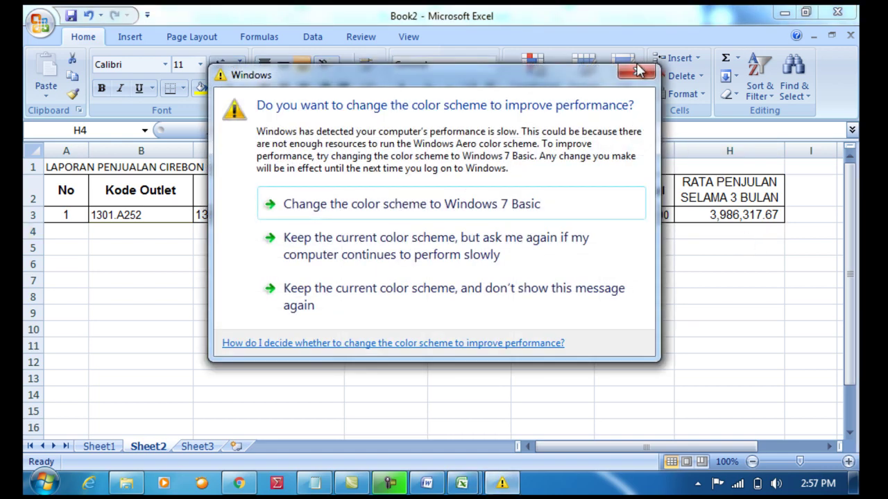
Dismiss the Windows colour-scheme prompt and check H3's =AVERAGE(D3:F3) formula
click(639, 70)
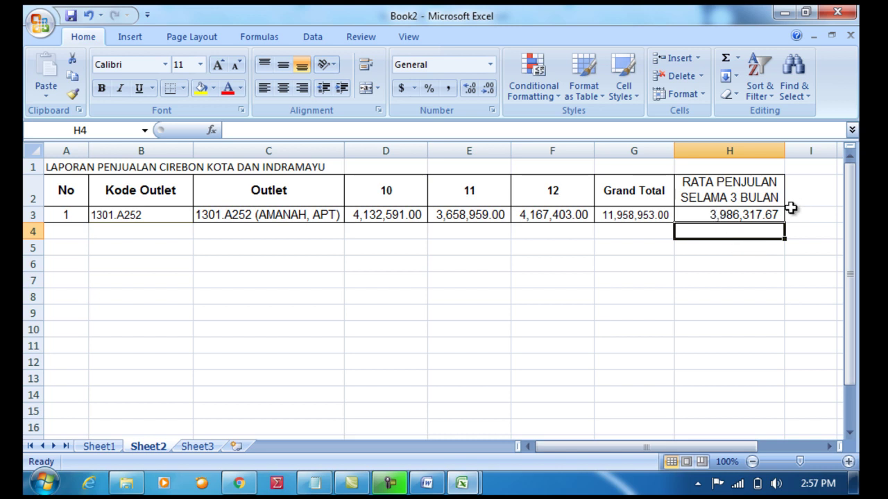
click(770, 214)
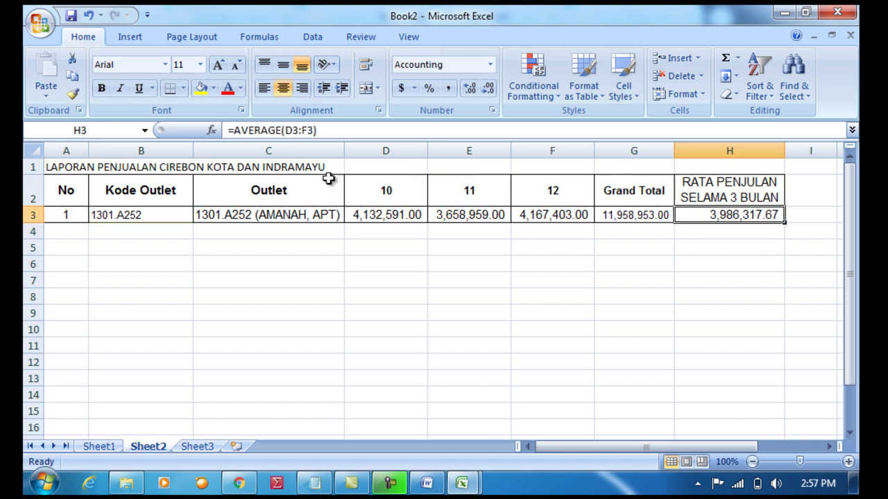
Enter a =G3/3 check formula in I3 and compare it with H3's average
click(716, 232)
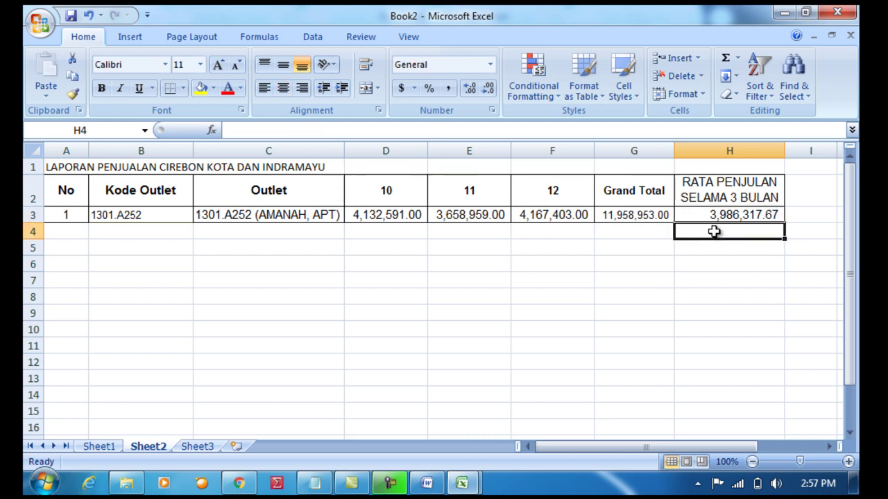
click(790, 215)
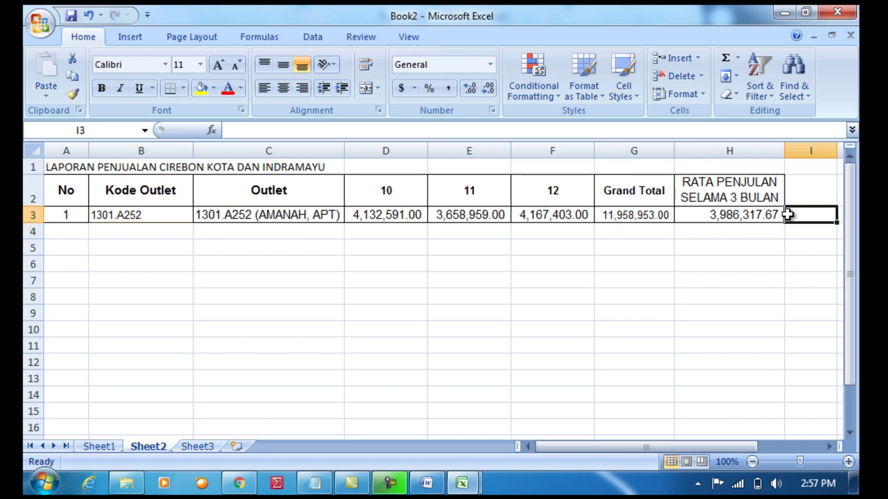
text(=)
click(639, 217)
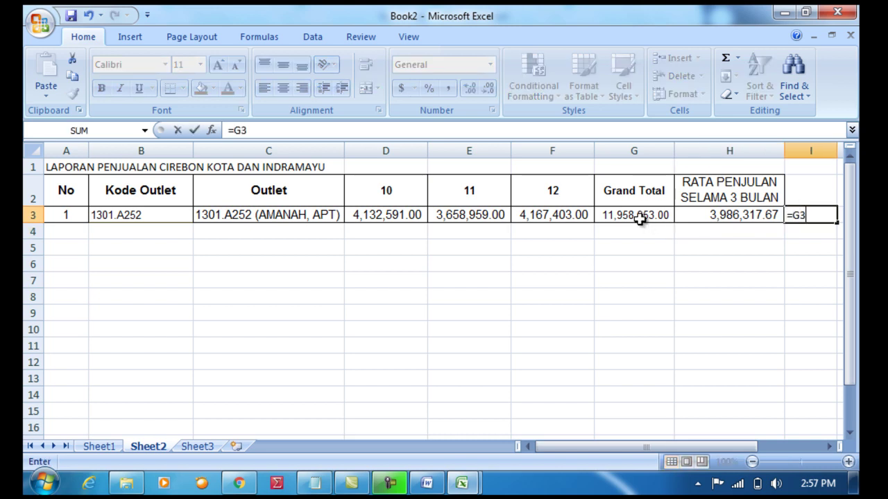
text(/)
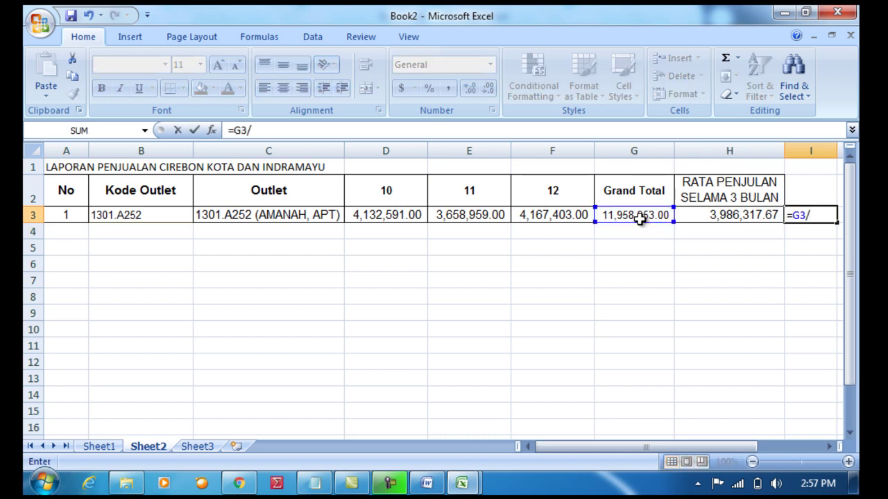
text(3)
key(Return)
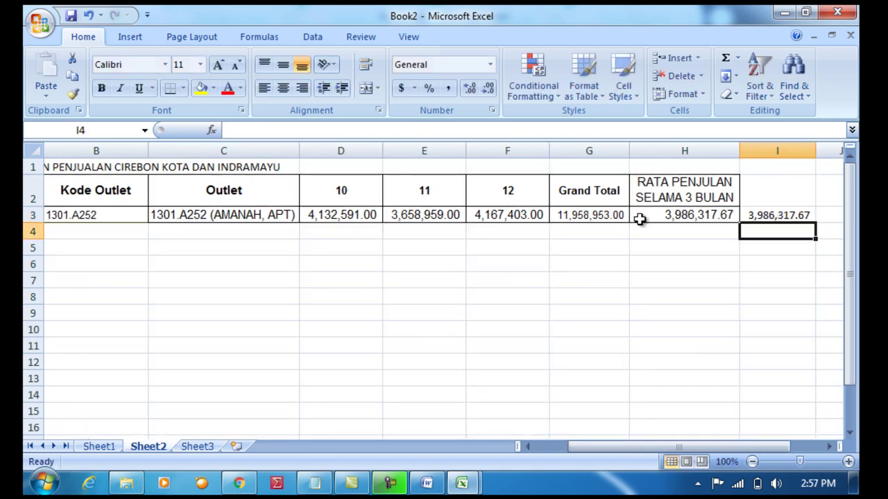
click(640, 219)
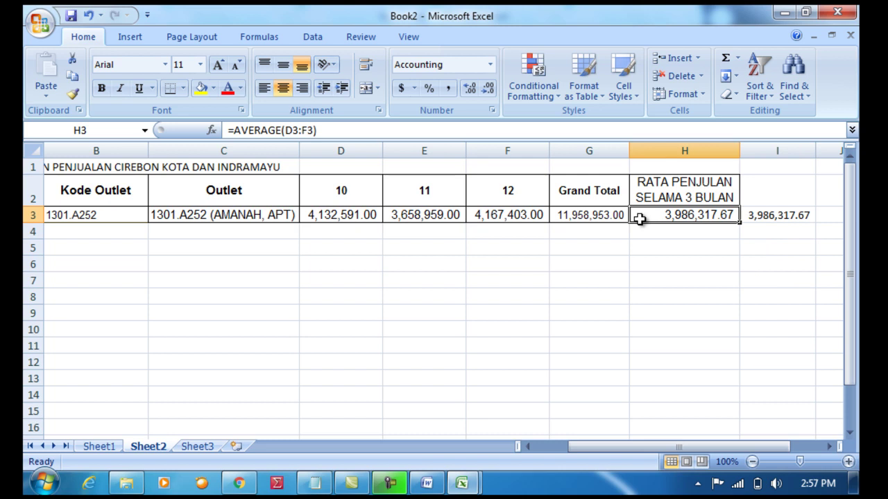
Delete the stray column I with the duplicate average, then select B4
click(805, 151)
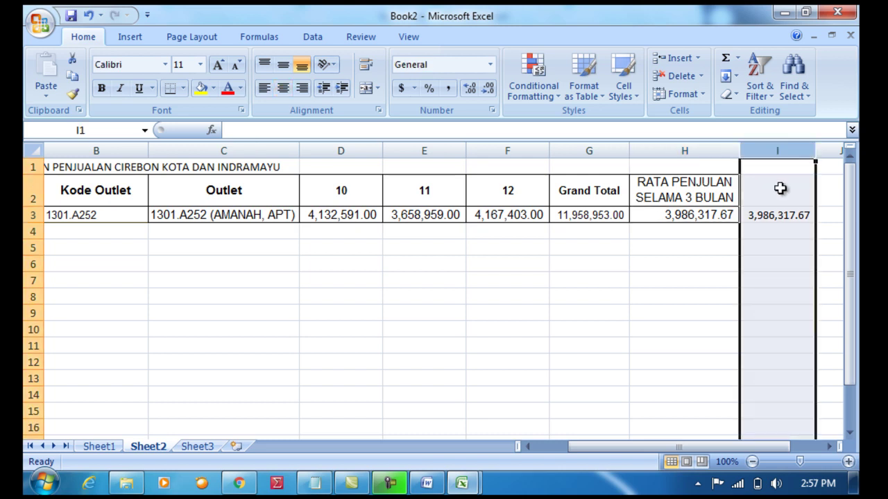
click(769, 215)
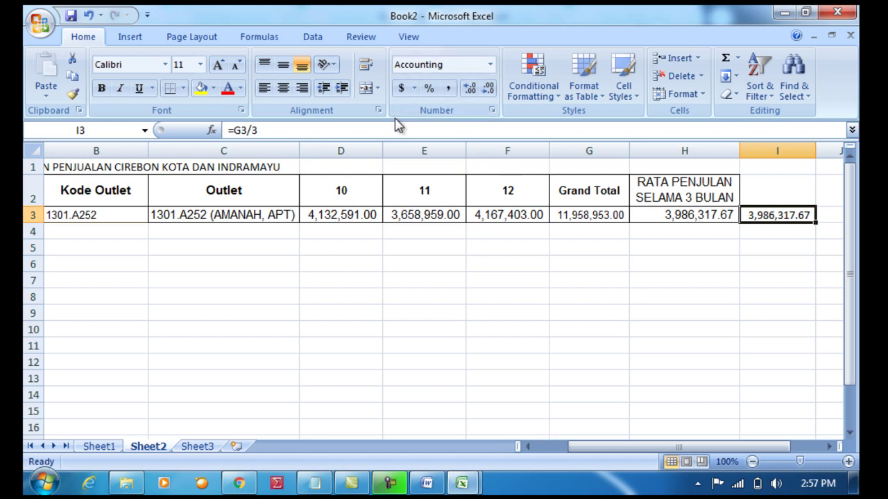
click(775, 148)
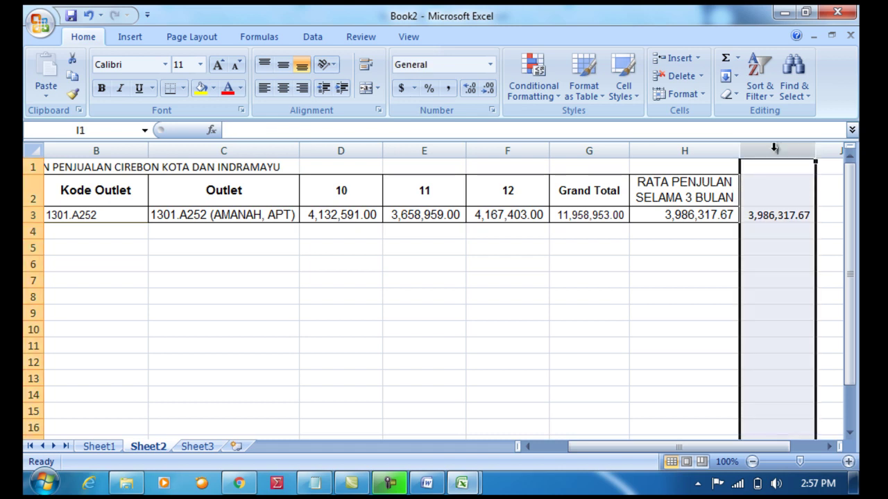
right_click(775, 149)
click(735, 258)
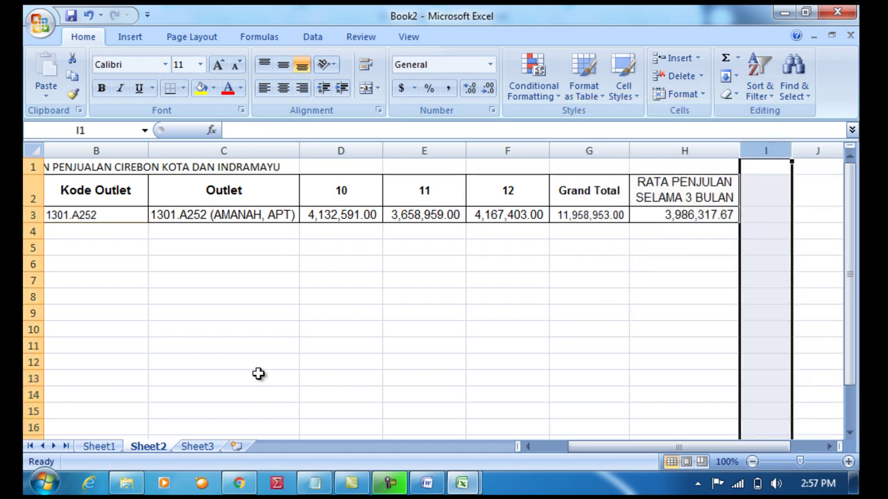
drag(590, 447, 539, 447)
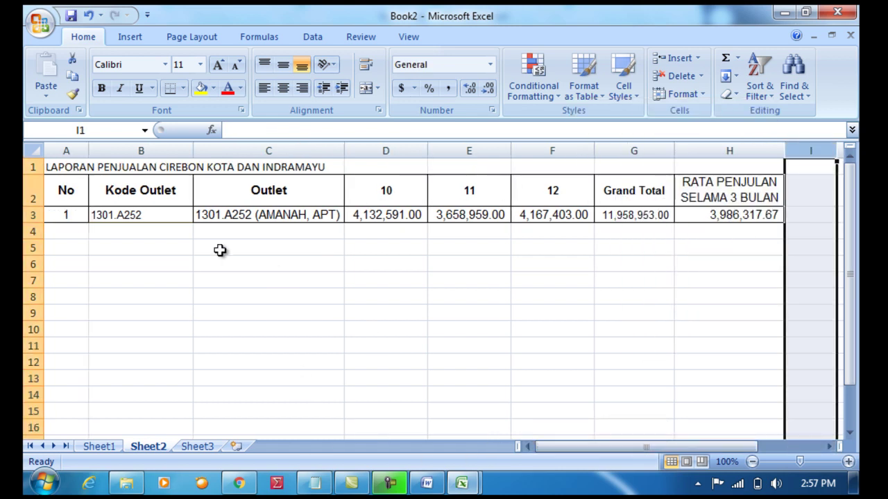
click(188, 236)
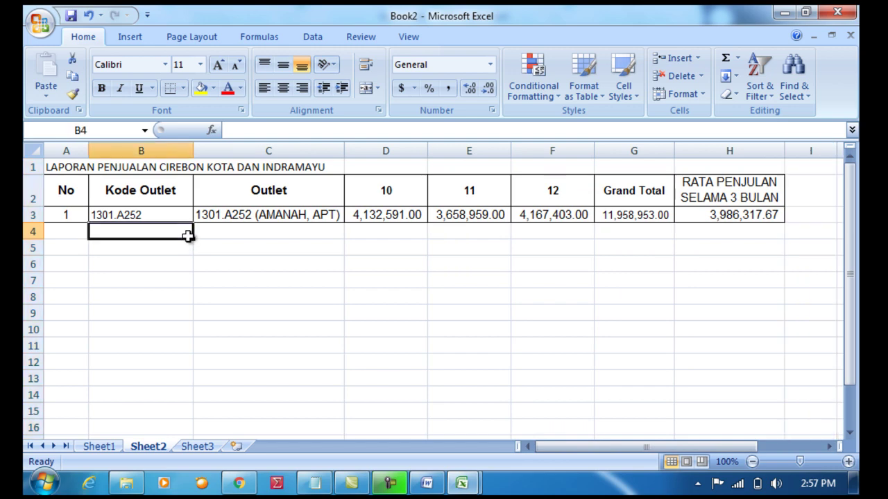
key(alt+Tab)
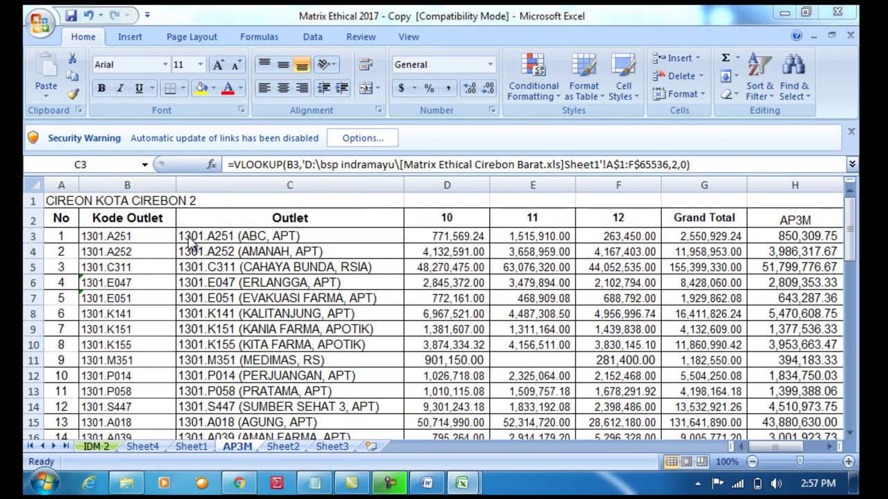
key(alt+Tab)
click(104, 445)
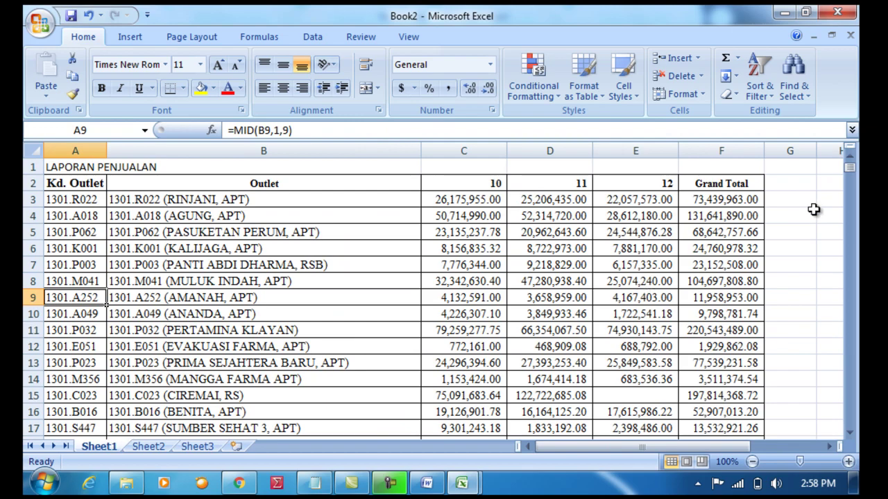
click(208, 370)
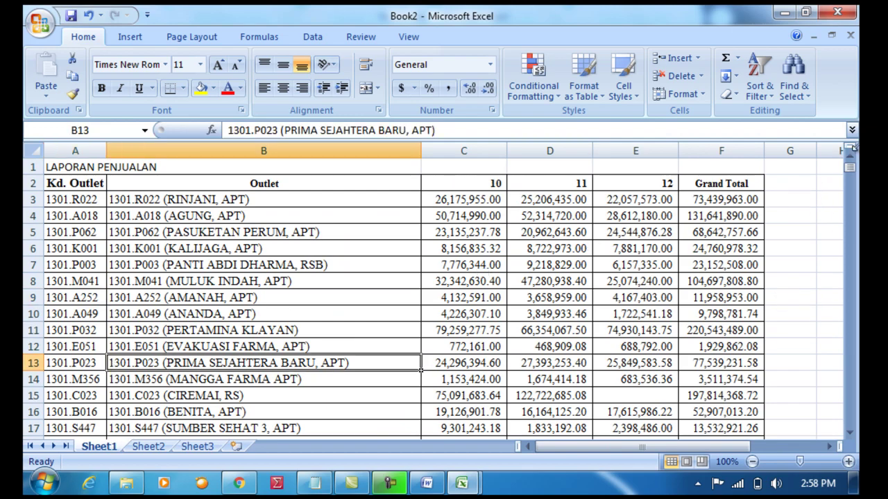
drag(851, 168, 855, 344)
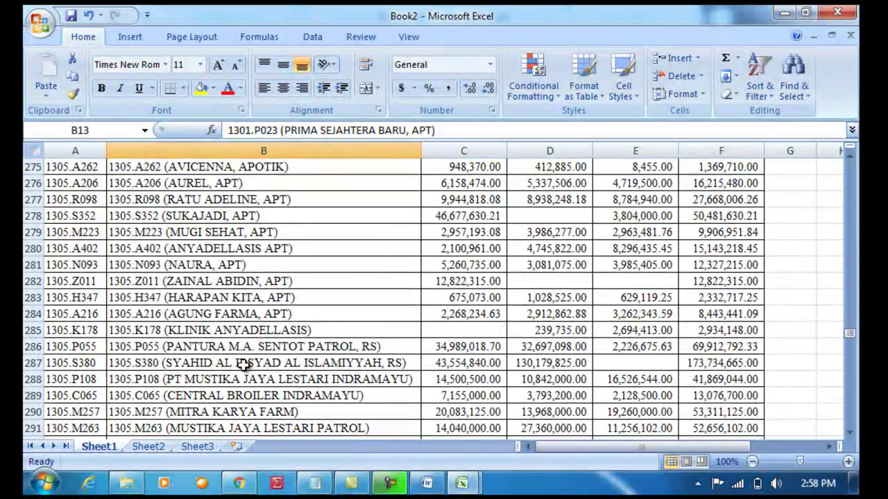
click(149, 447)
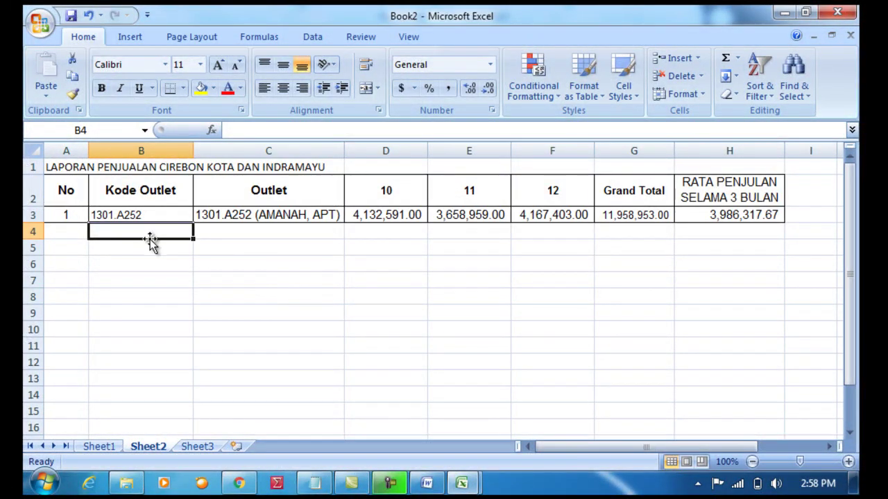
Enter code 1305.S350 in B4 and fill the C3:H3 formulas down to row 10
text(1305)
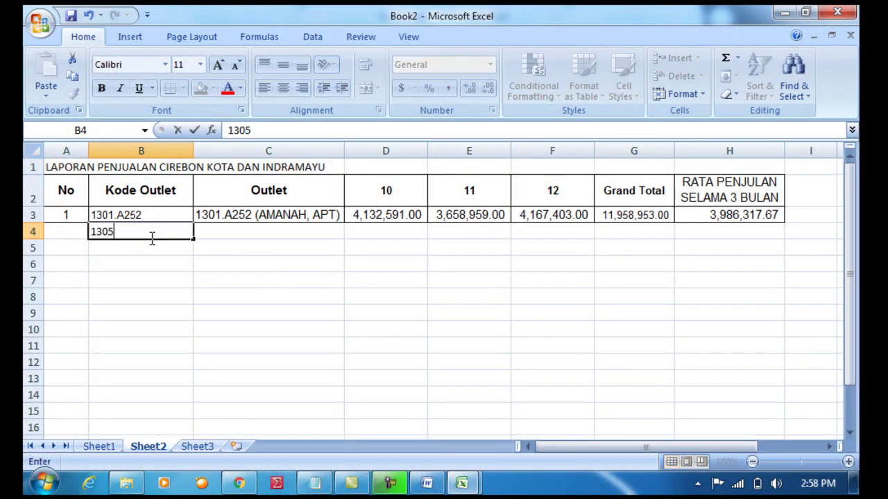
text(.)
text(S35)
text(0)
key(Return)
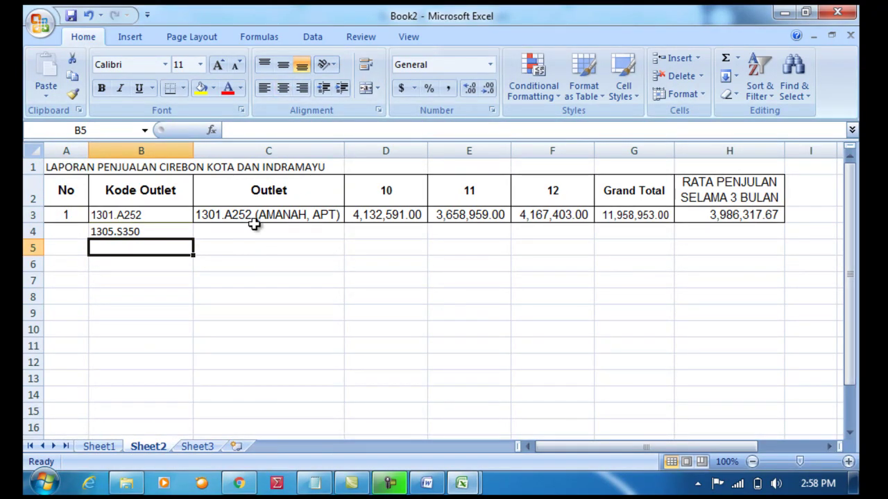
click(254, 226)
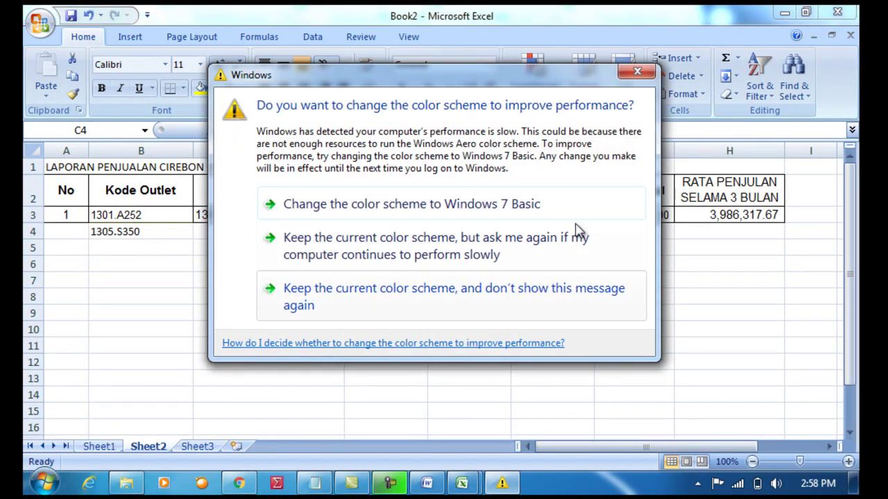
click(636, 71)
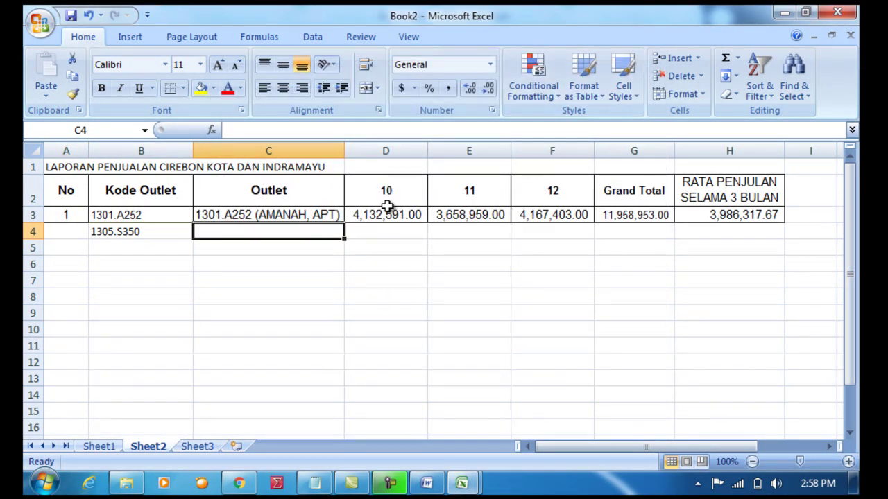
click(341, 220)
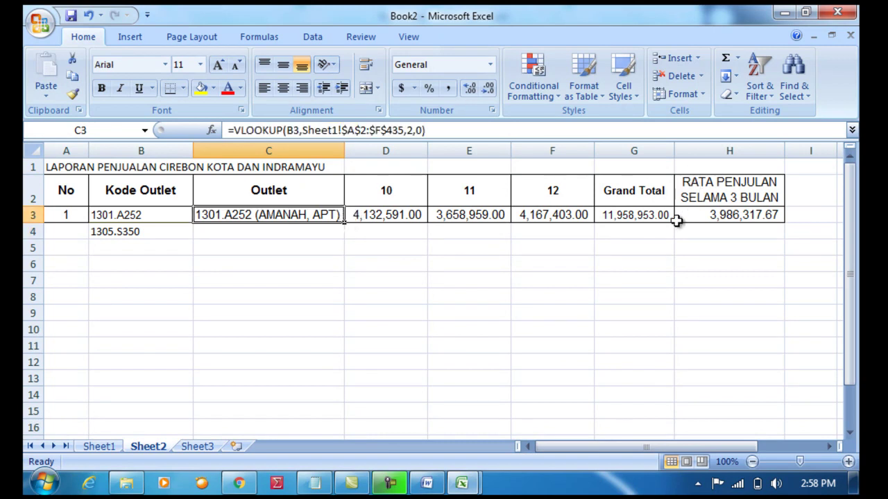
shift+click(734, 215)
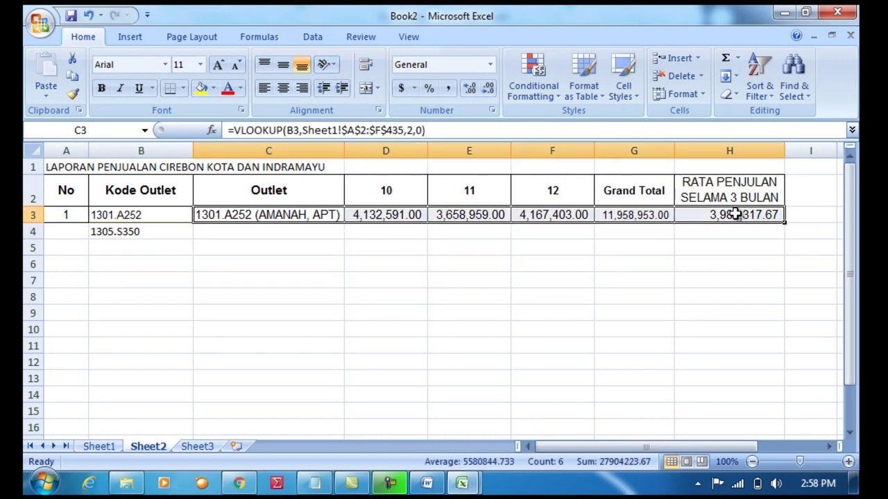
drag(784, 223, 788, 339)
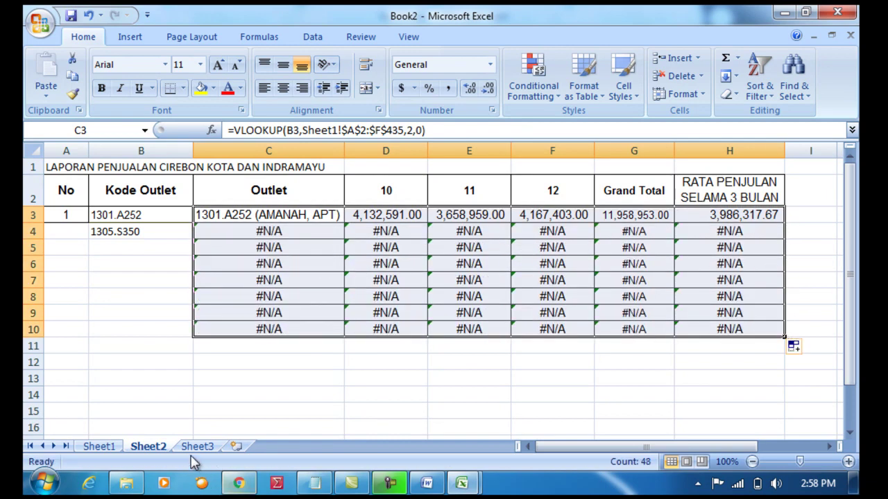
Check the outlet codes on Sheet1 and correct B4 to 1305.S380
click(107, 447)
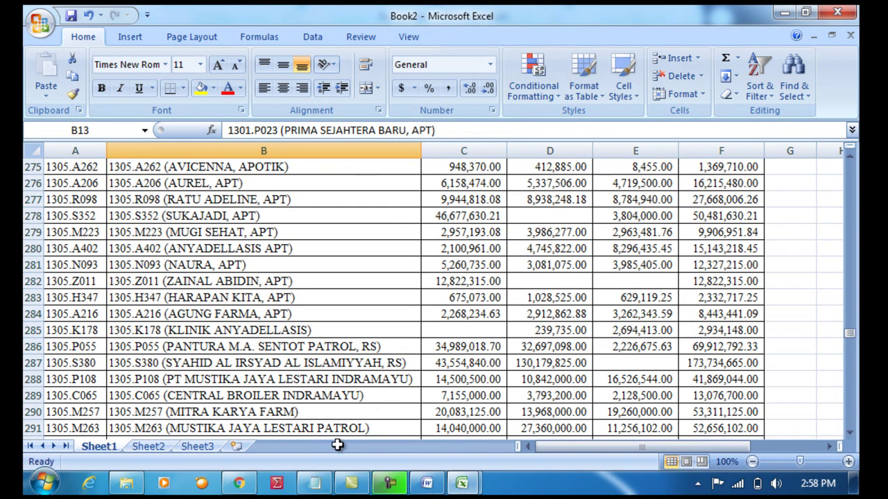
click(158, 446)
double_click(147, 231)
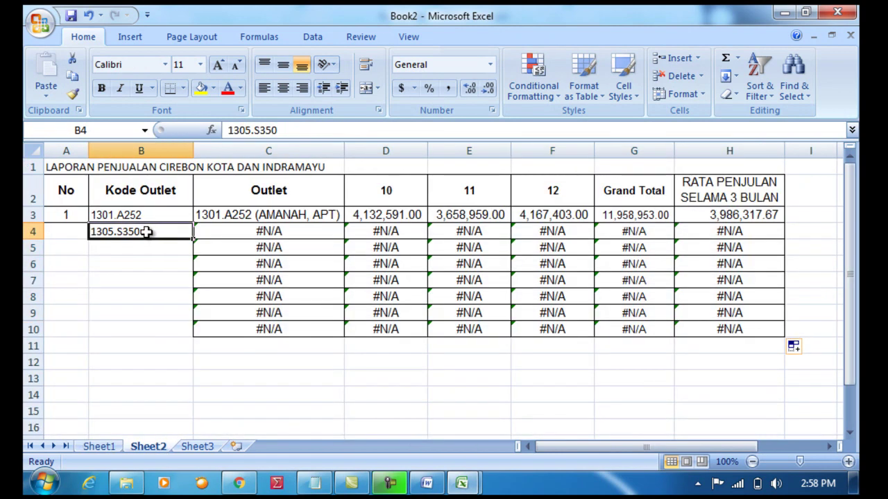
key(BackSpace)
key(BackSpace)
text(8)
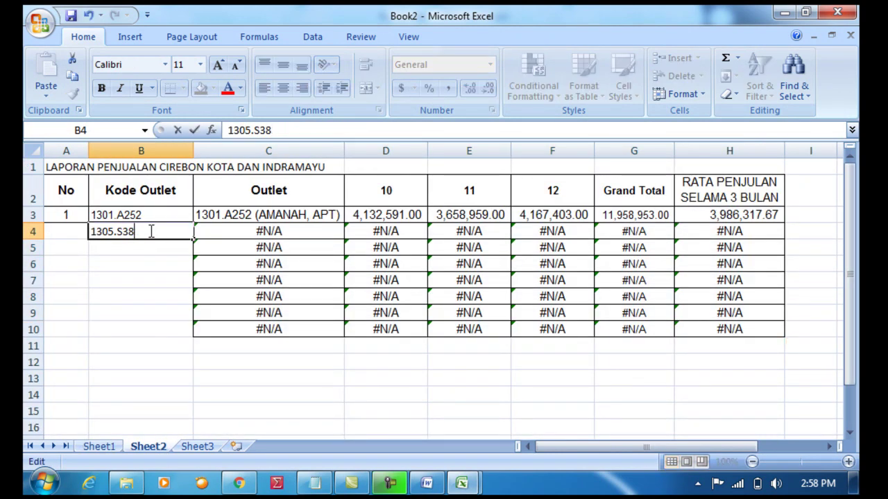
text(0)
key(Return)
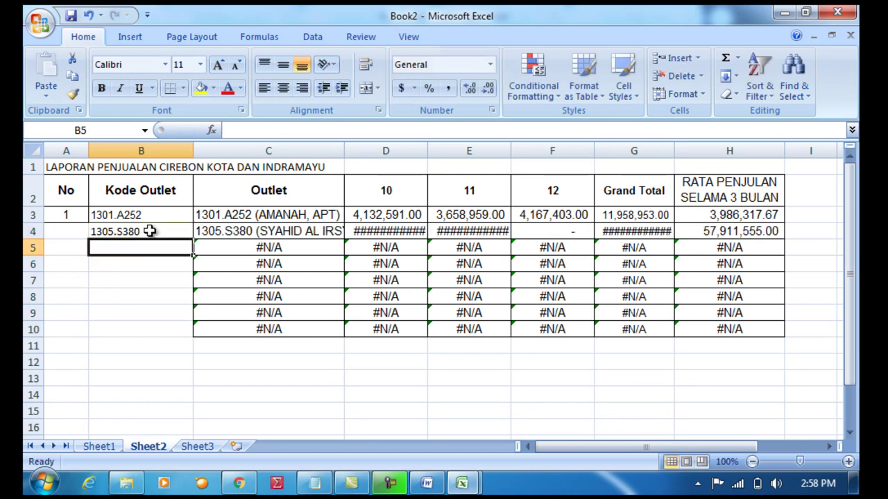
Auto-fit and equally widen columns D–G and widen column C slightly
drag(385, 151, 604, 160)
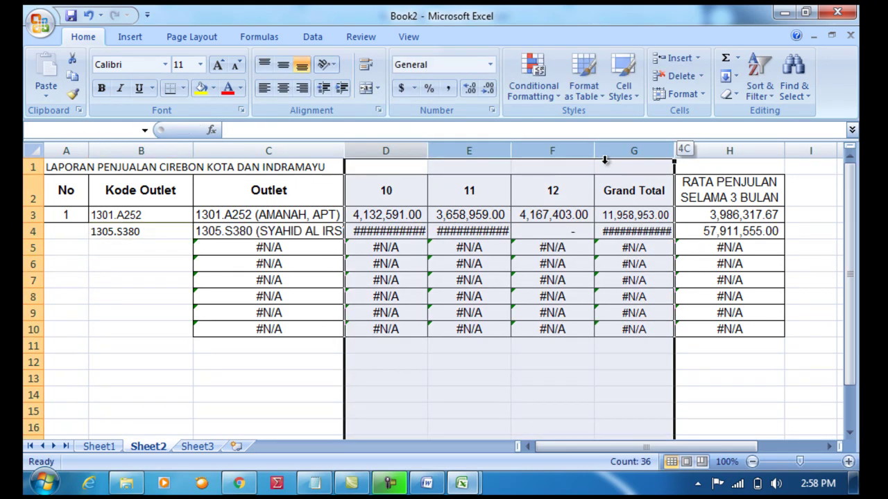
double_click(595, 151)
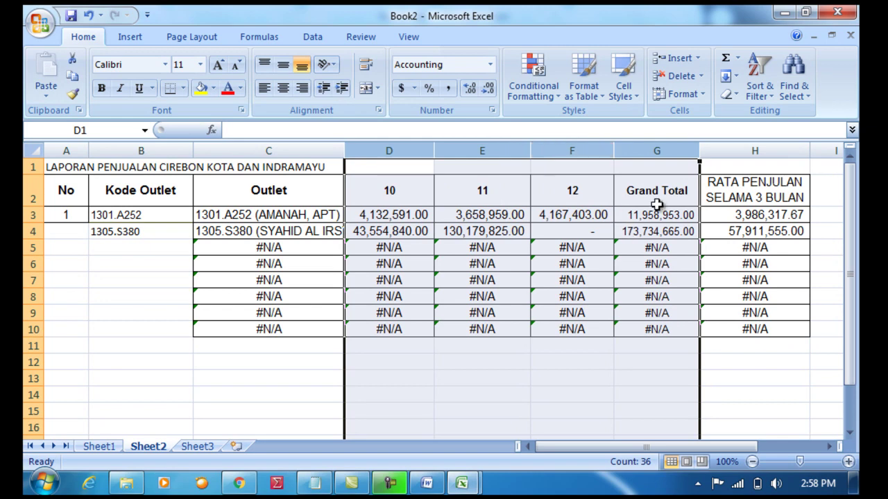
drag(699, 150, 717, 153)
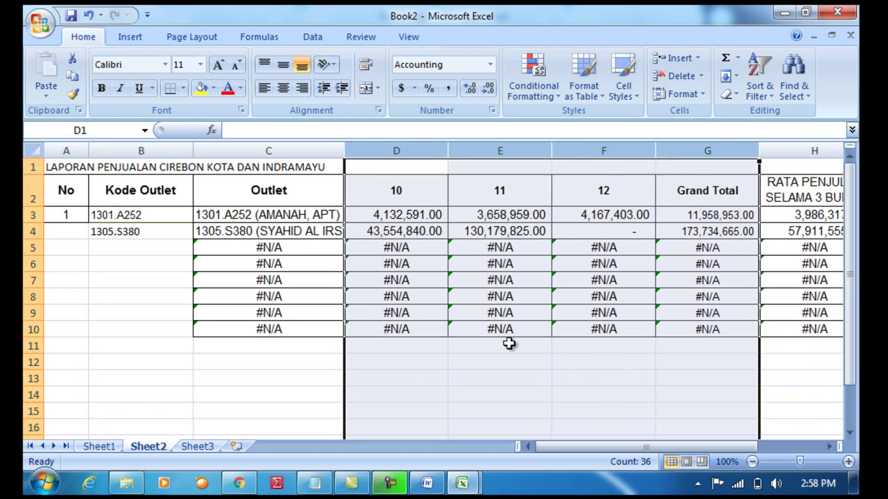
click(492, 300)
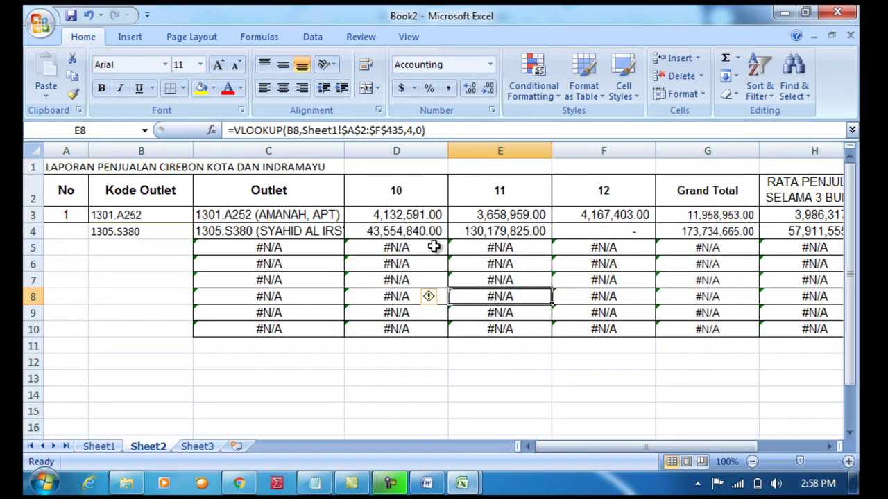
drag(343, 158, 345, 159)
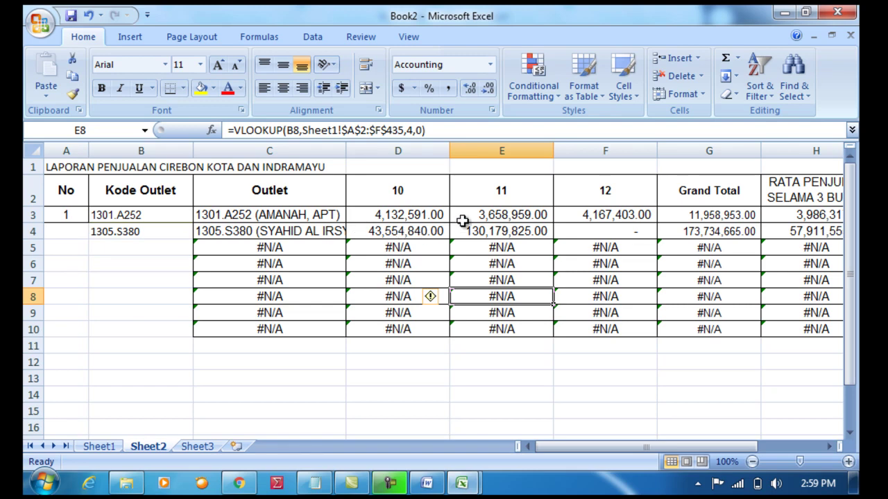
click(602, 235)
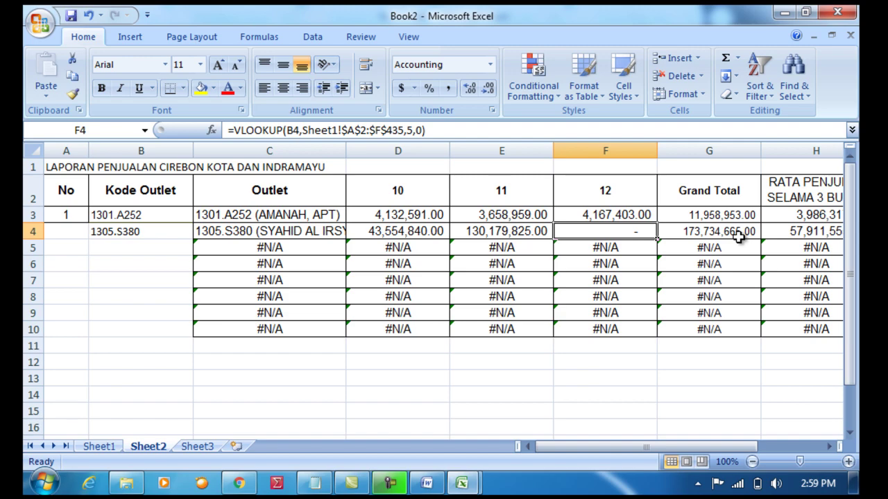
click(828, 448)
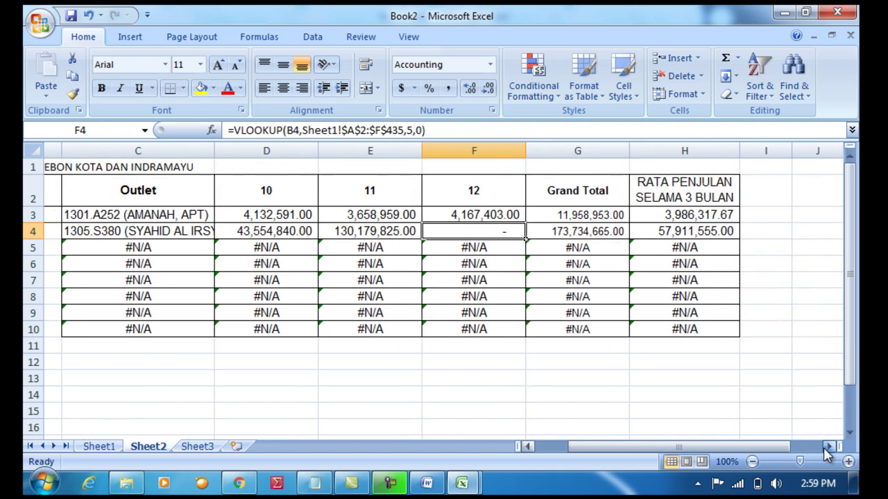
click(828, 448)
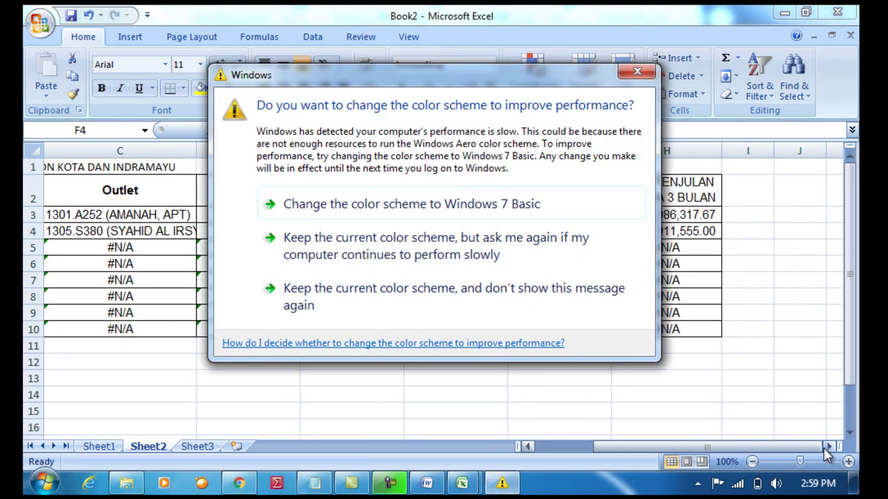
Switch Windows to the Basic colour scheme and scroll the sheet back toward column A
click(531, 204)
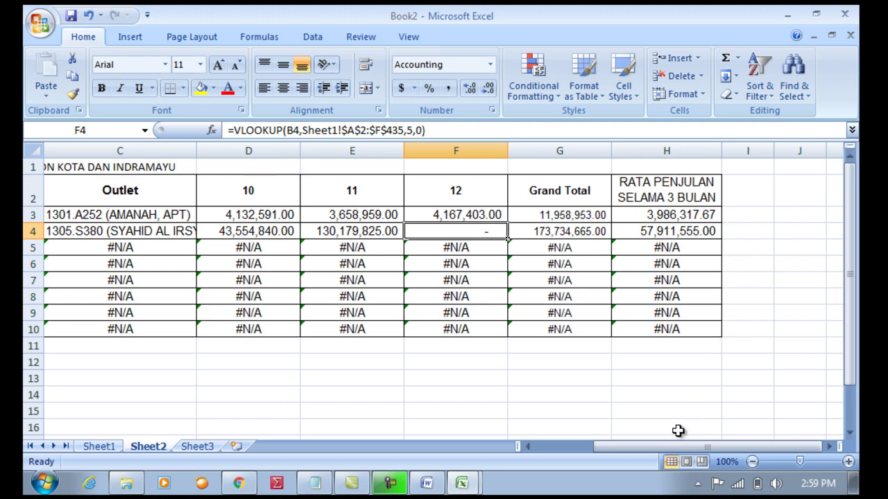
drag(670, 448, 595, 449)
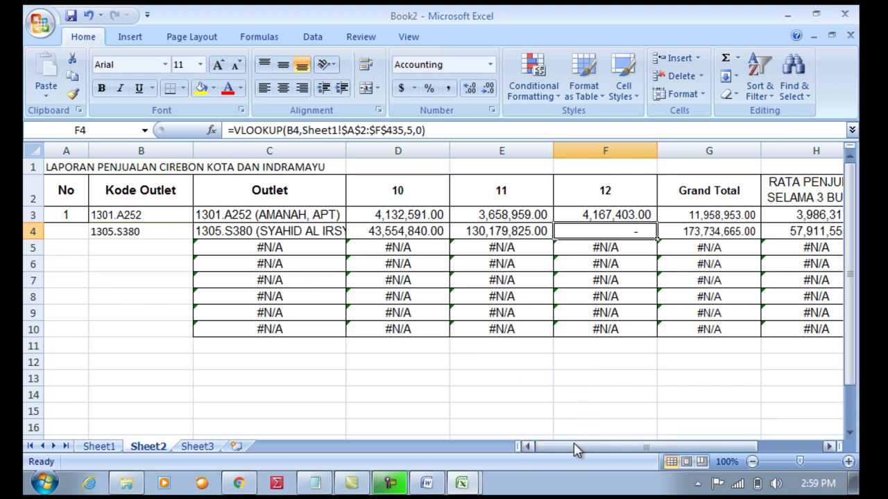
drag(575, 444, 588, 456)
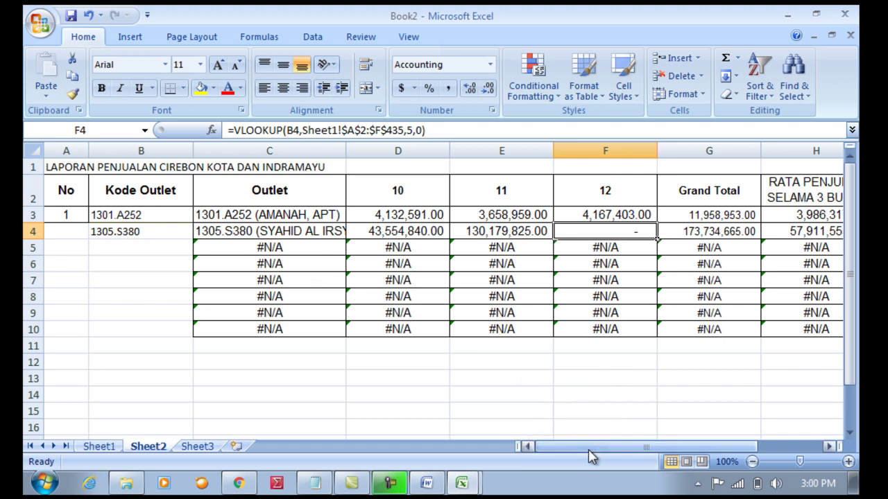